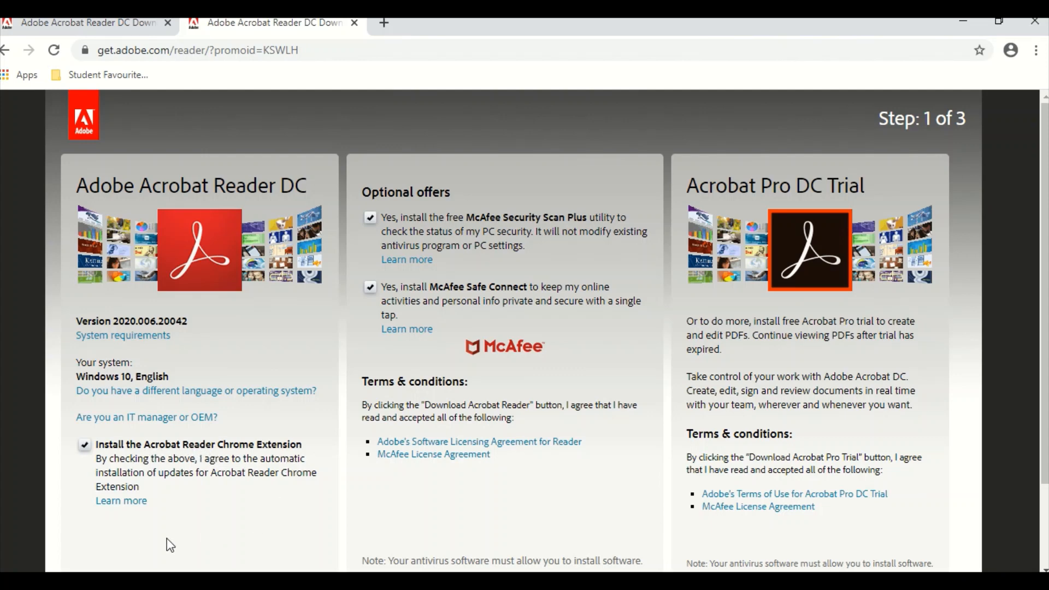
Scroll the get.adobe.com/reader page down to the Download Acrobat Reader button.
scroll(657, 432, down, 2)
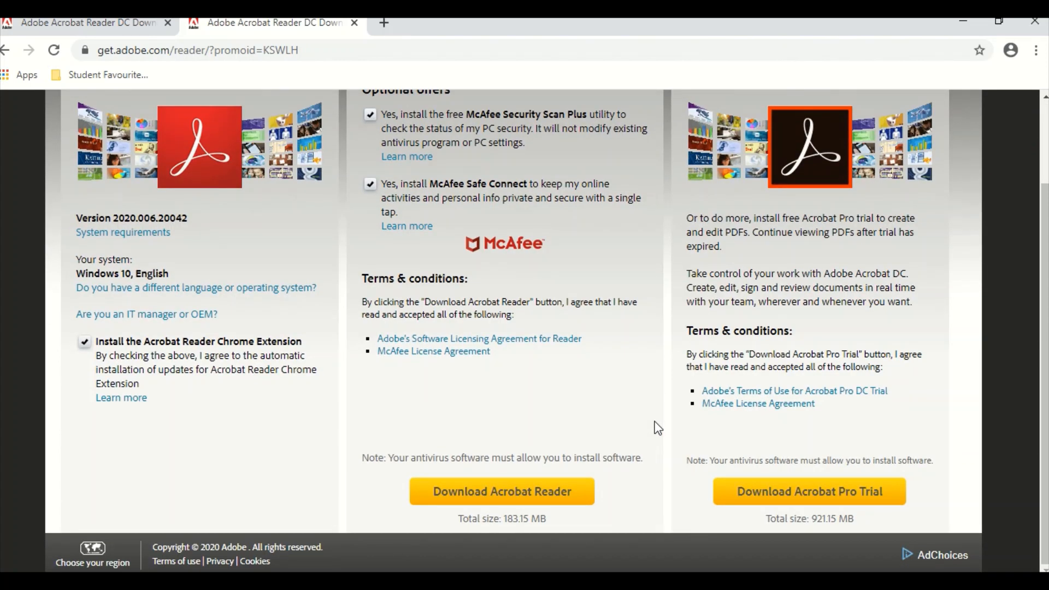
Download the Acrobat Reader DC installer and run it from Chrome's downloads.
click(531, 504)
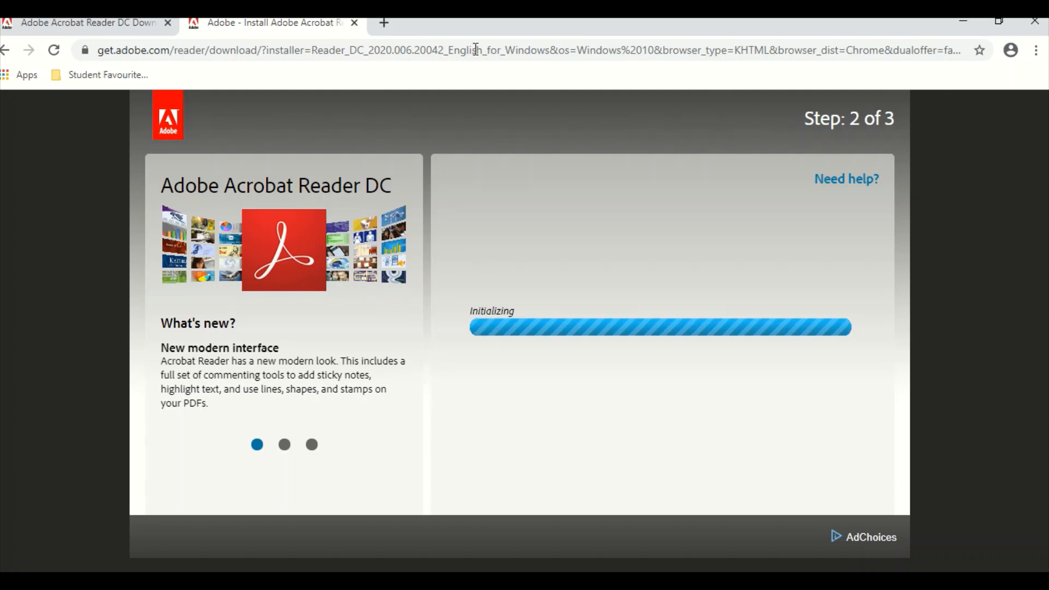
mouse_move(490, 24)
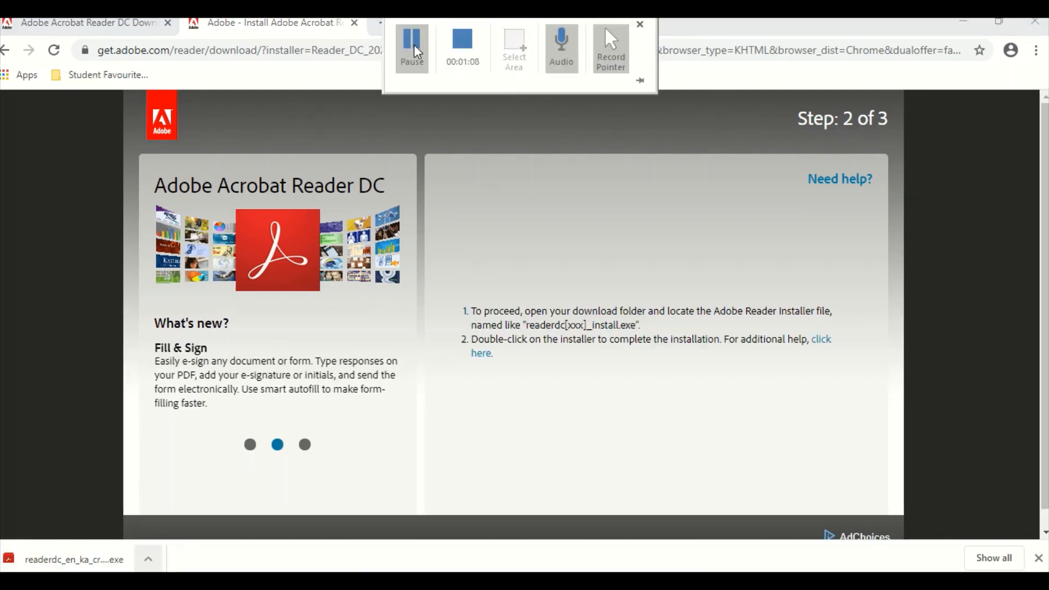
click(148, 558)
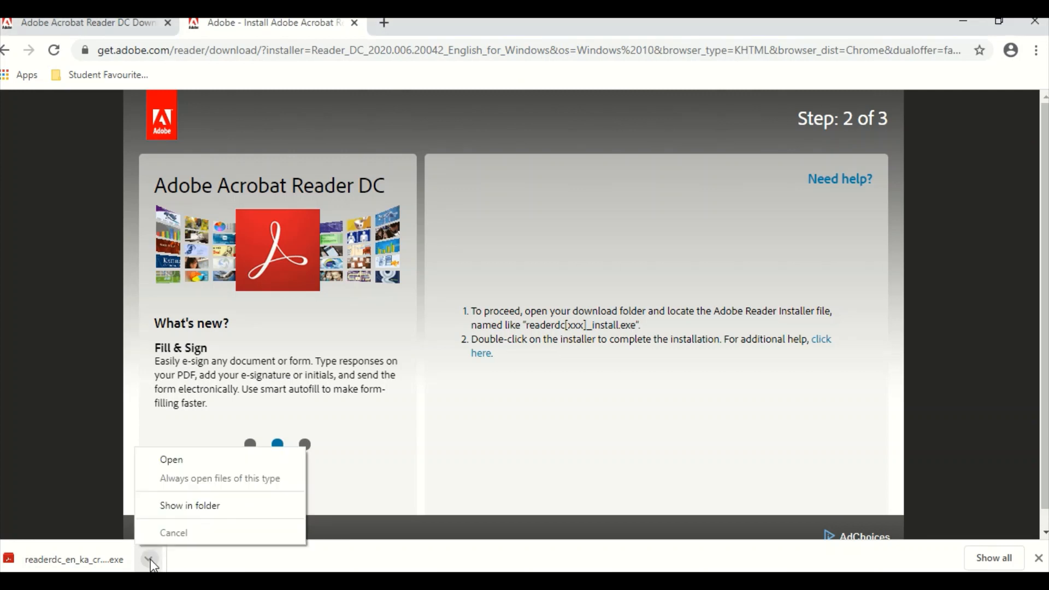
click(164, 464)
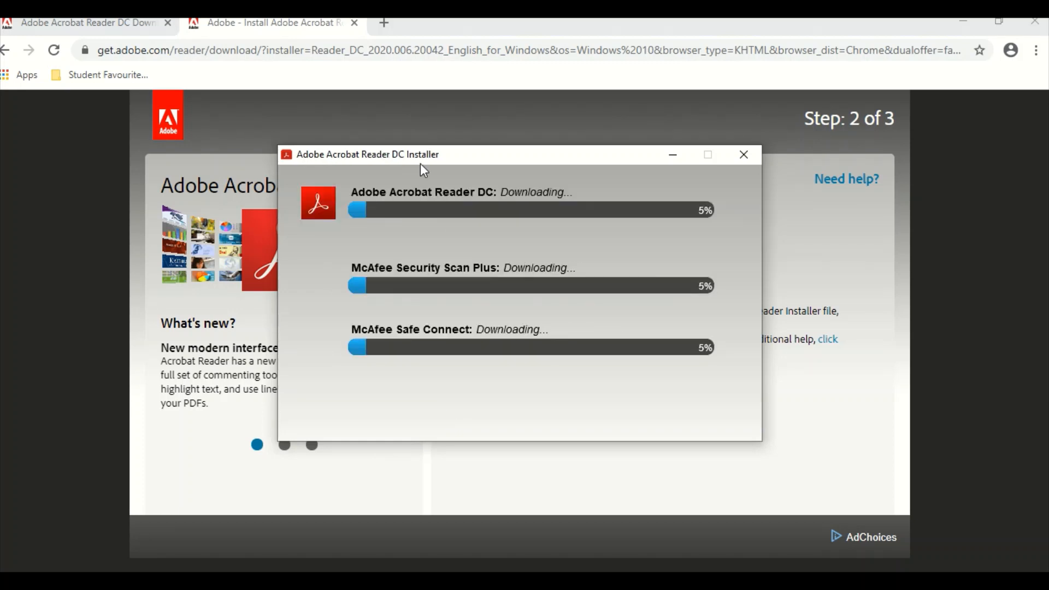
Complete the Acrobat Reader DC installation with Launch Adobe Acrobat Reader DC left ticked.
mouse_move(471, 18)
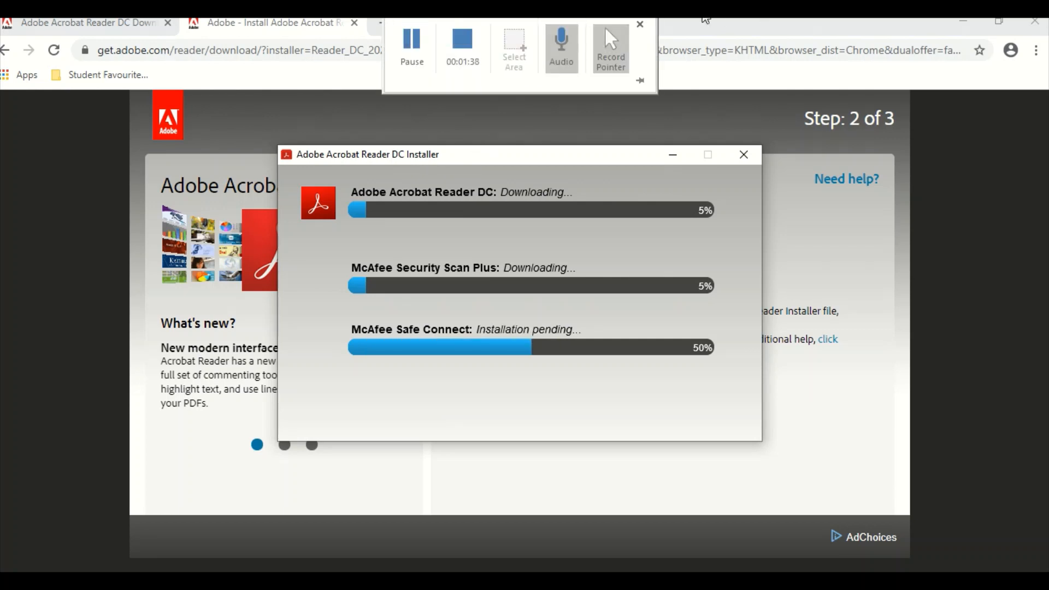
click(414, 49)
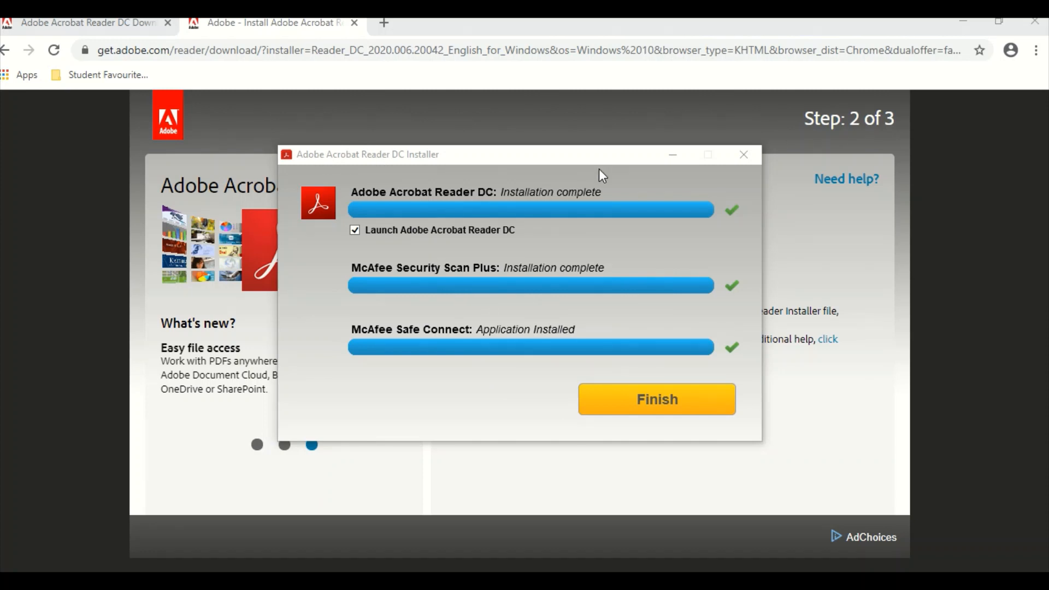
click(668, 408)
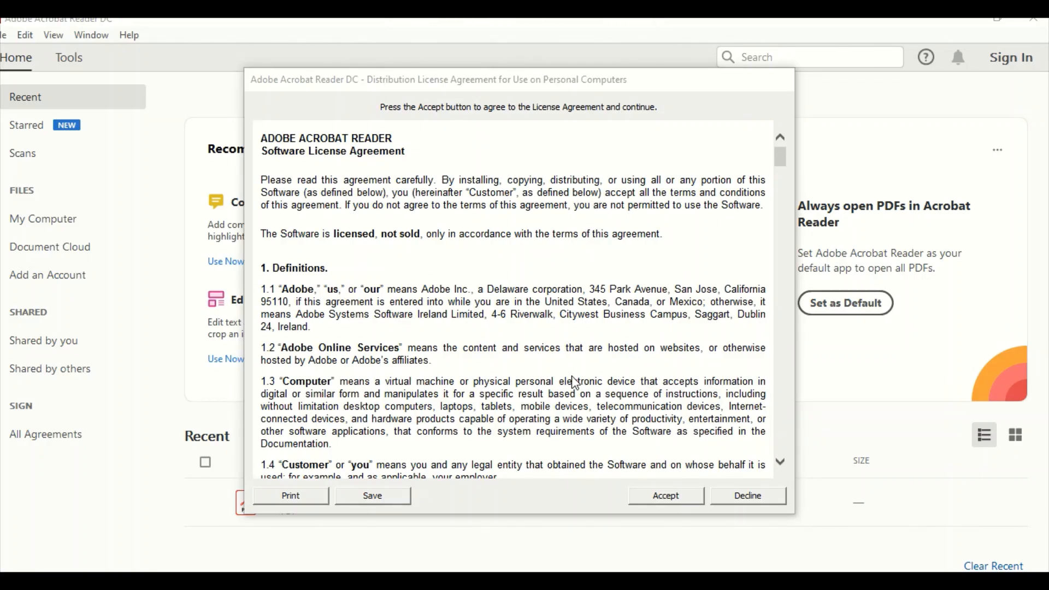
Accept the Acrobat Reader licence agreement, then return to the candidate-numbers PowerPoint slide.
click(665, 497)
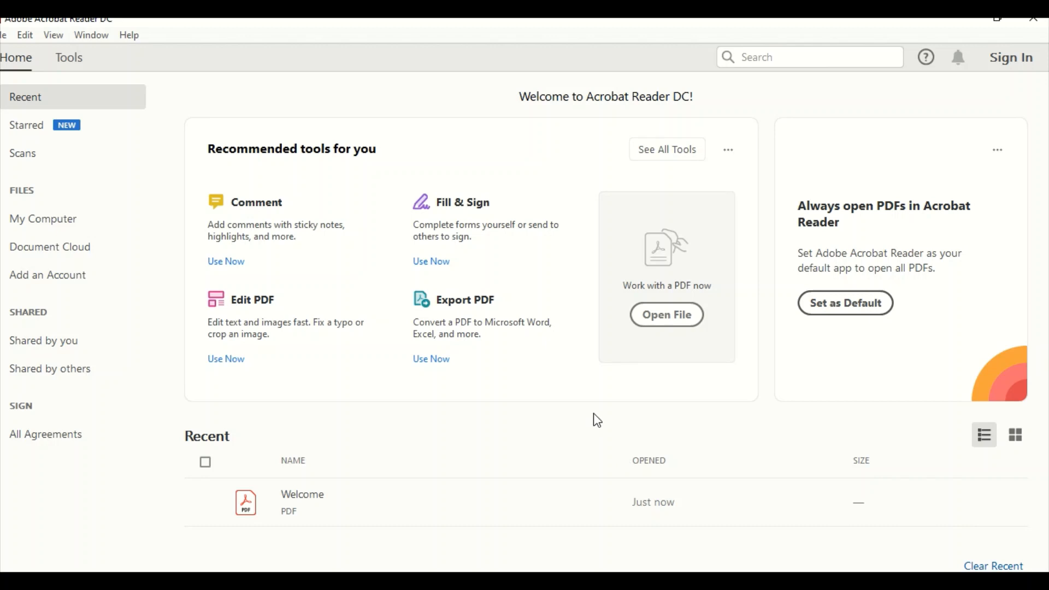
mouse_move(495, 20)
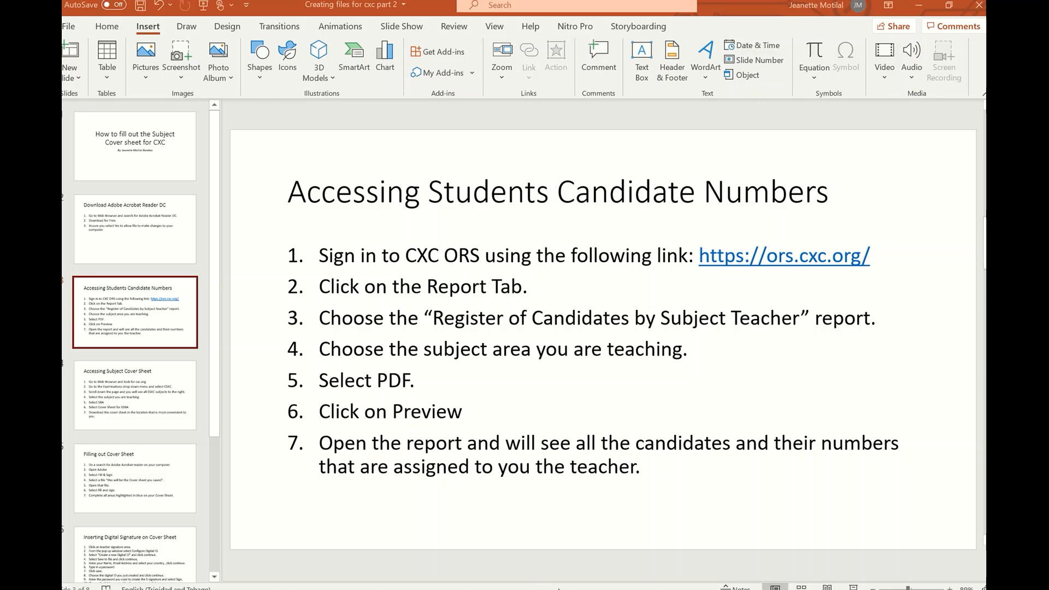
Switch to Chrome showing the signed-in CXC ORS home page.
click(621, 589)
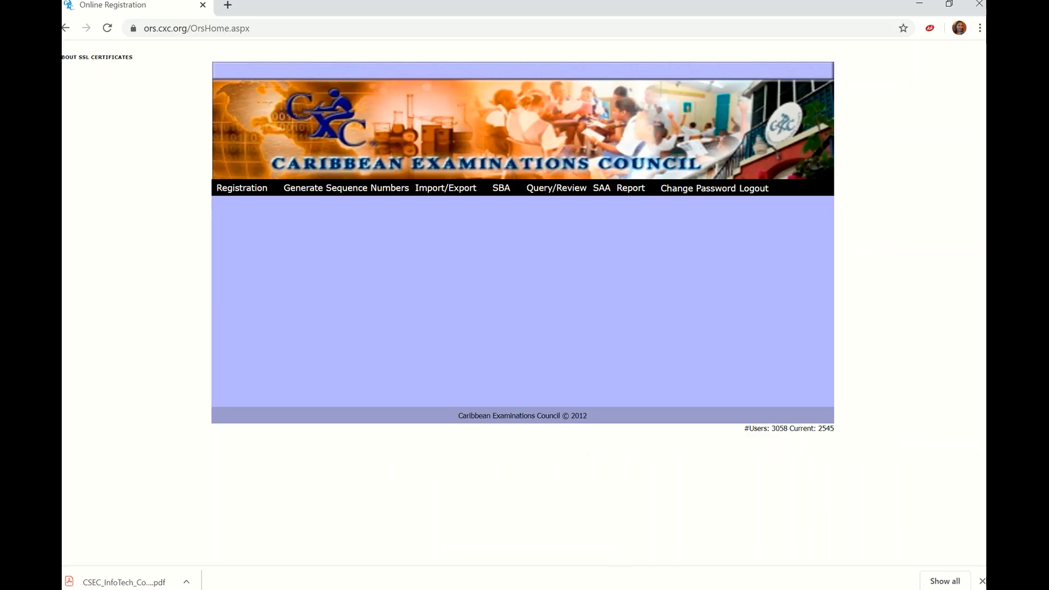
On the Report Selection page, choose report type Register of Candidates by Subject Teacher.
click(569, 589)
mouse_move(630, 191)
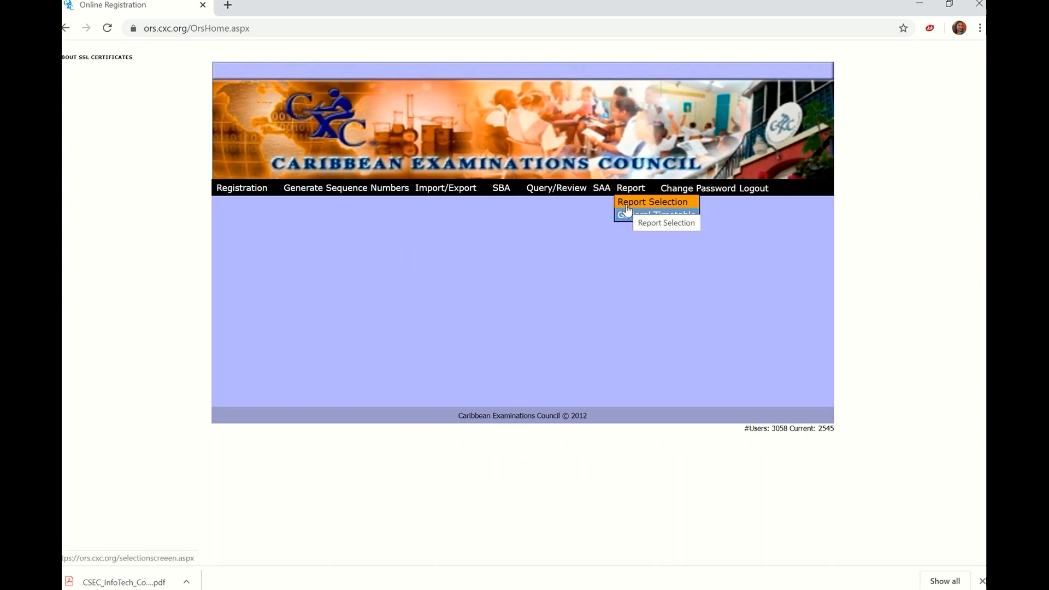
click(627, 205)
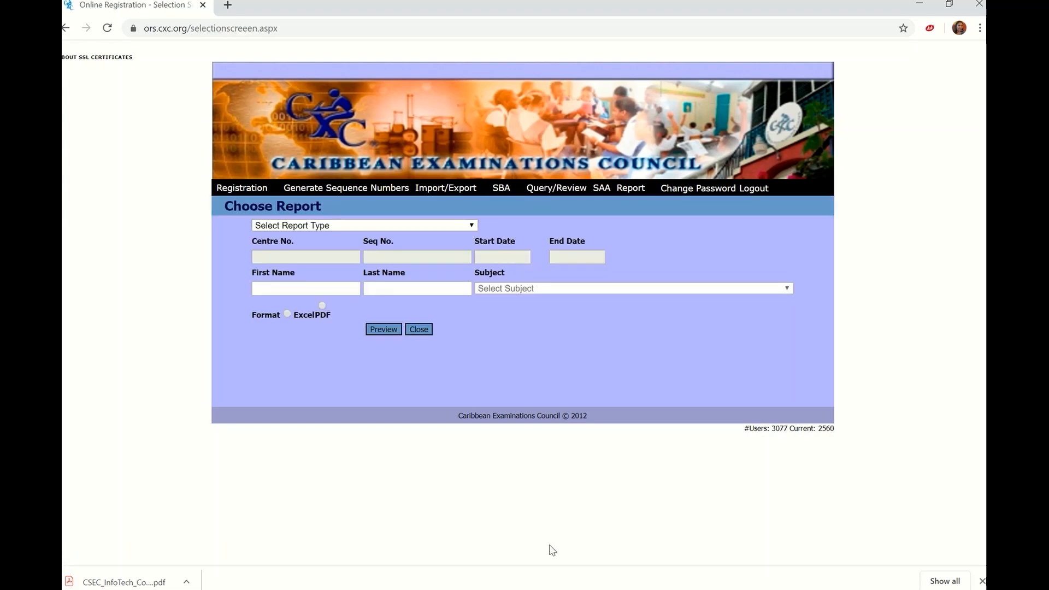
click(470, 228)
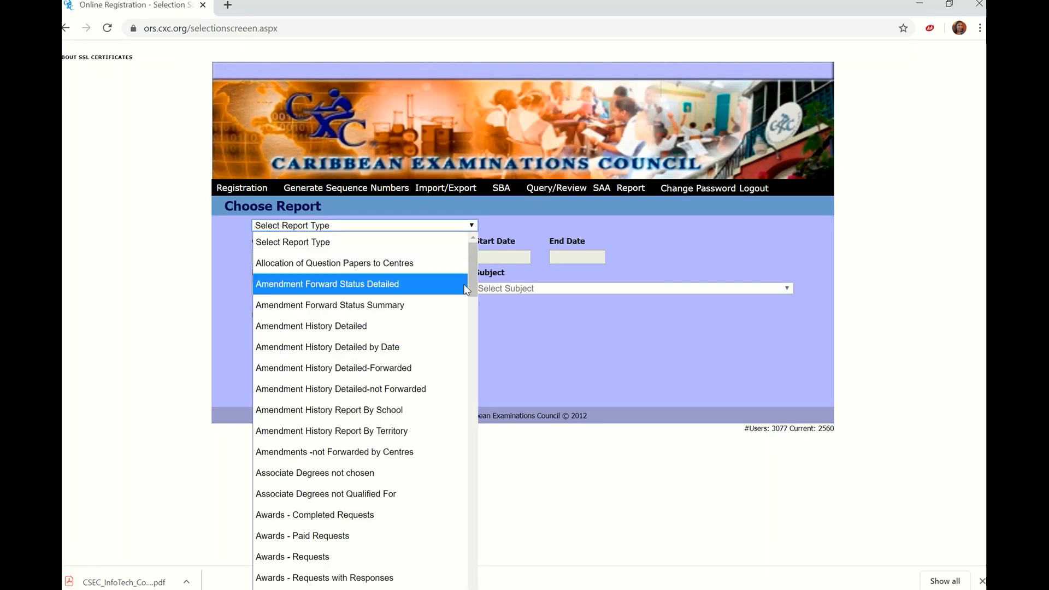
drag(472, 283, 469, 439)
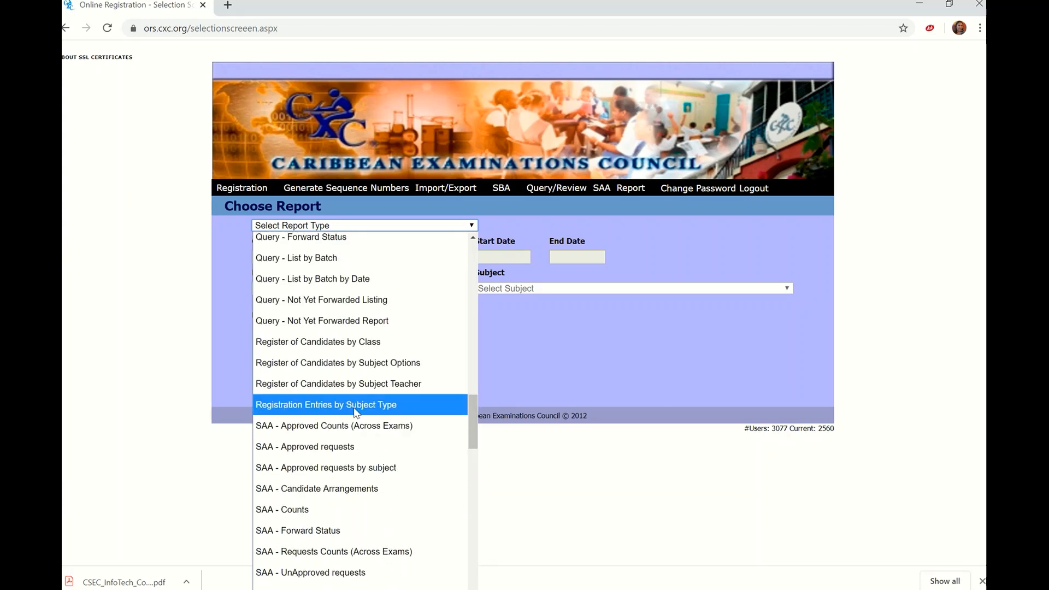
click(344, 382)
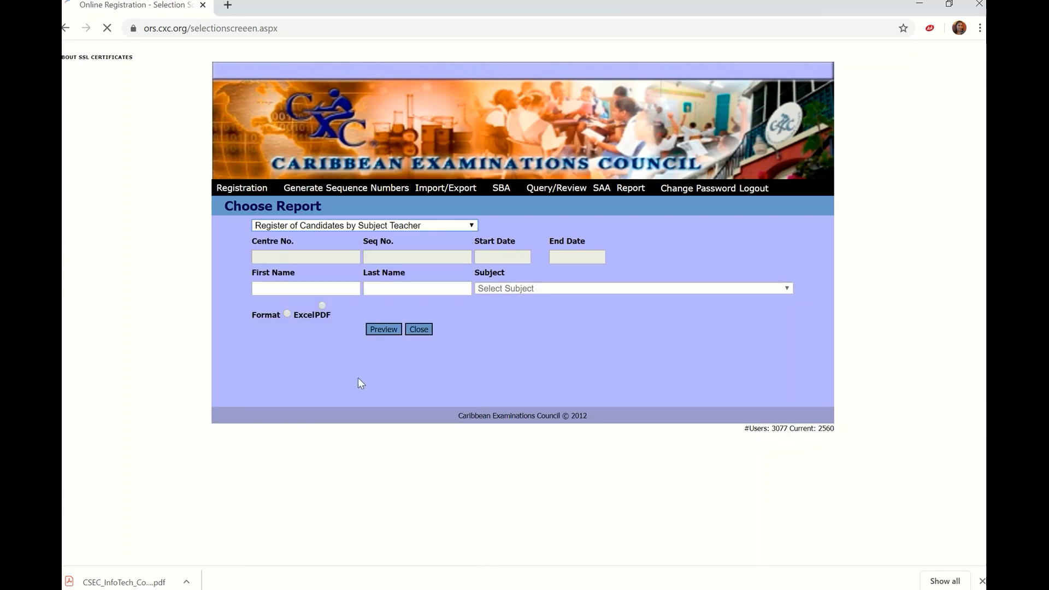
Generate the INFORMATION TECHNOLOGY GENERAL register in PDF format and open the downloaded report's options.
click(785, 289)
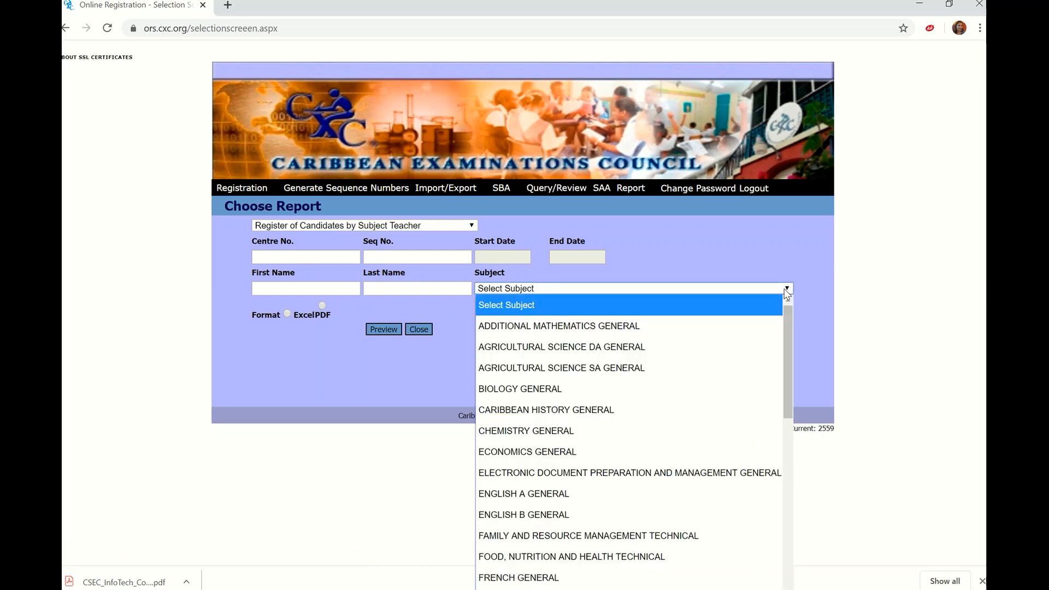
drag(792, 375, 773, 524)
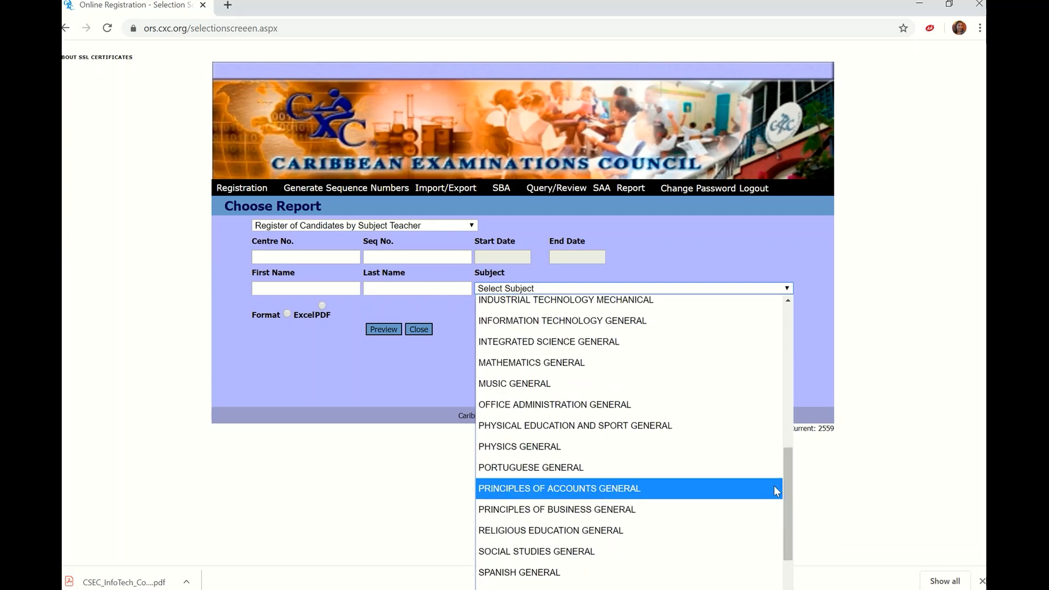
drag(784, 487, 785, 450)
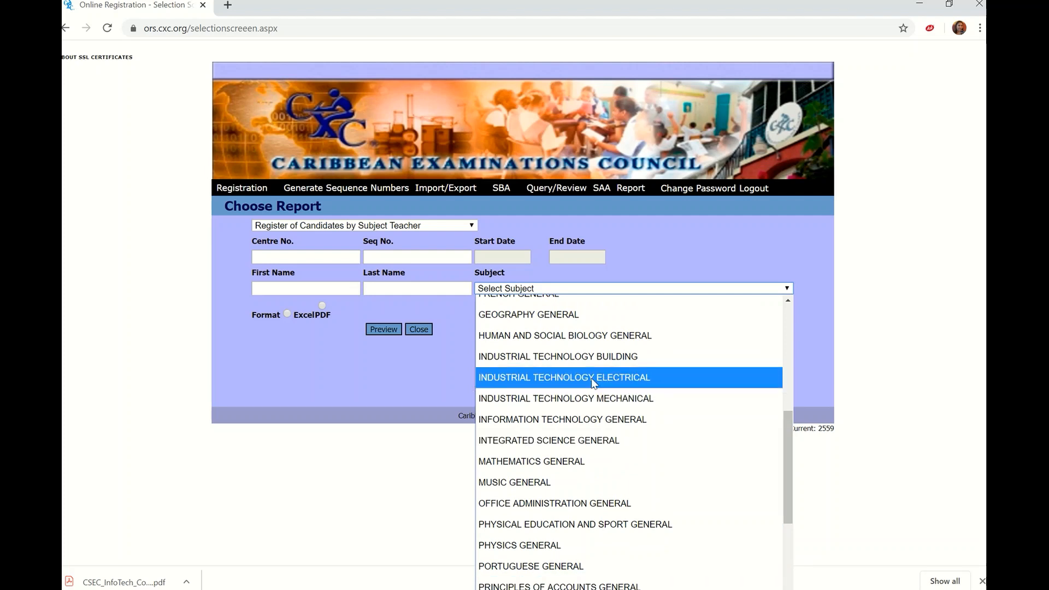
click(589, 419)
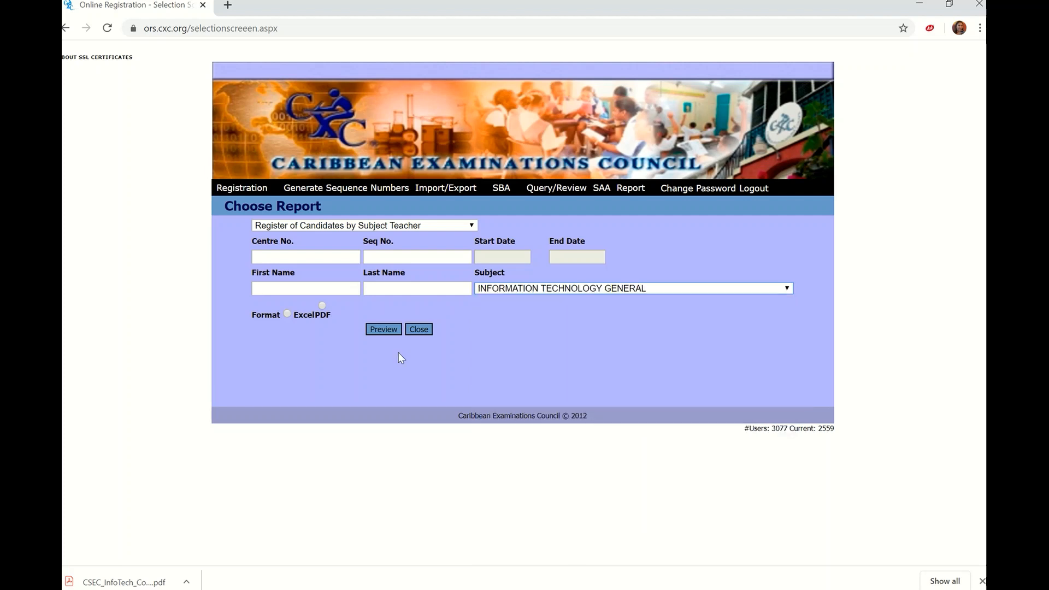
click(322, 306)
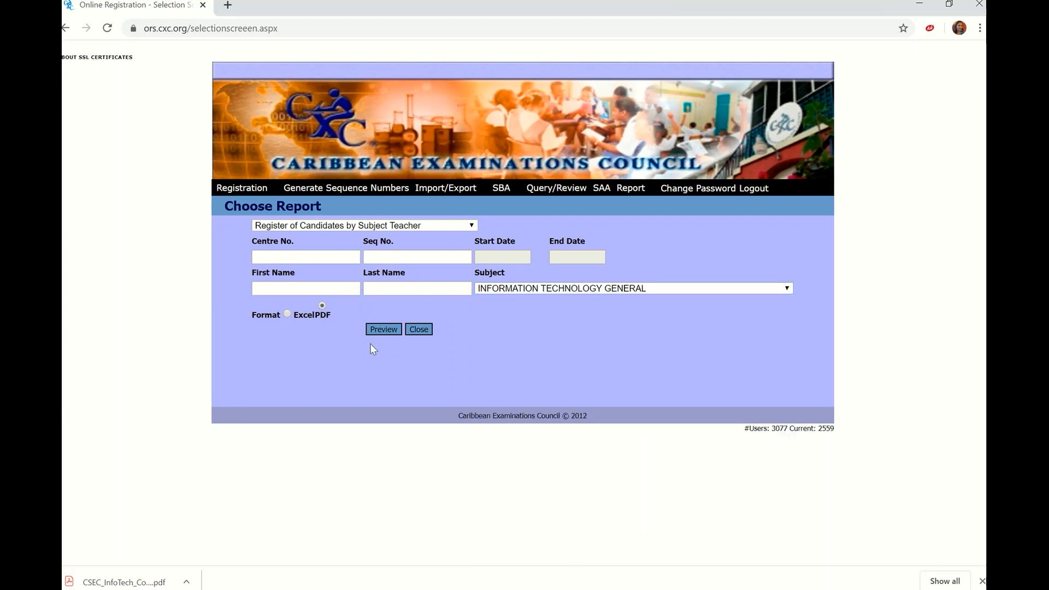
click(383, 330)
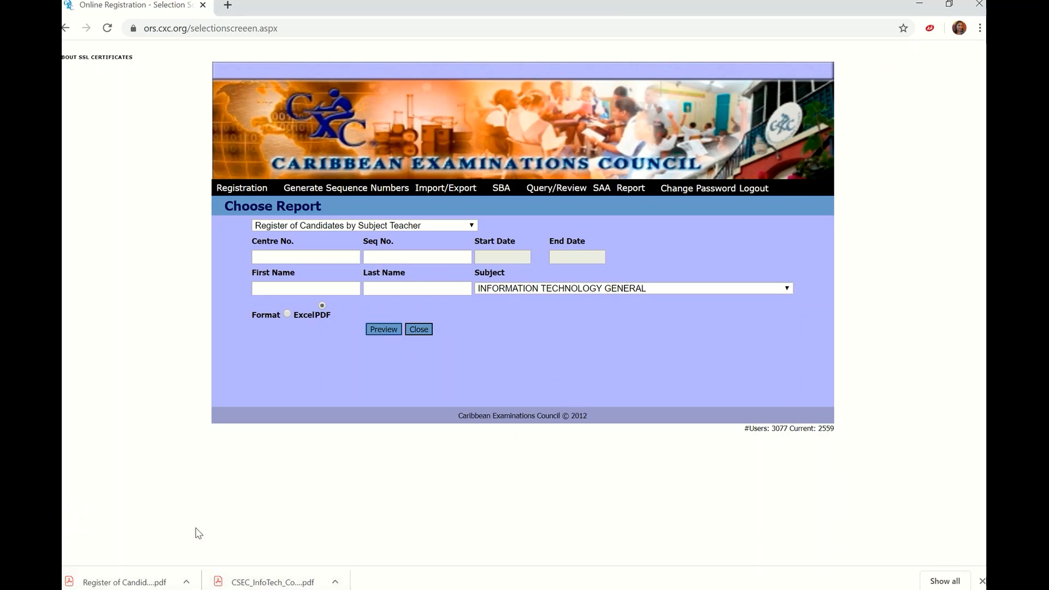
click(186, 582)
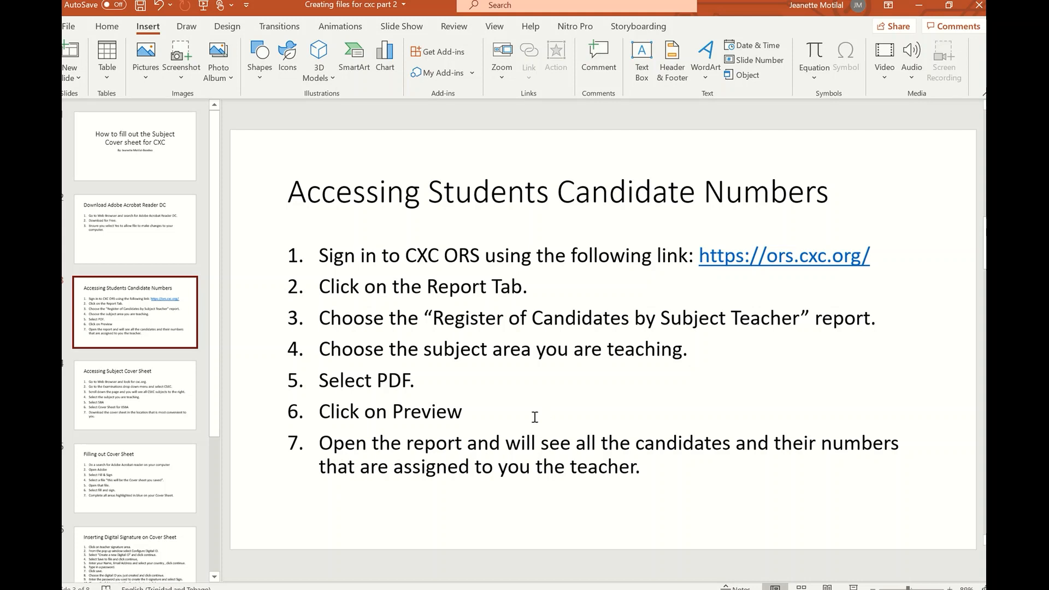
Advance PowerPoint to slide 4, Accessing Subject Cover Sheet.
mouse_move(419, 2)
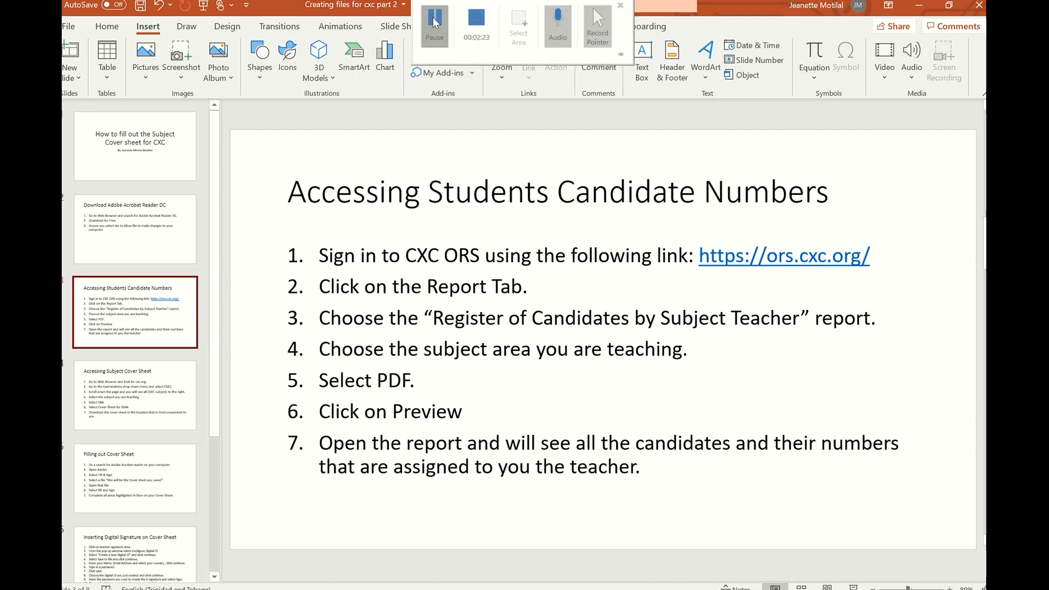
key(Down)
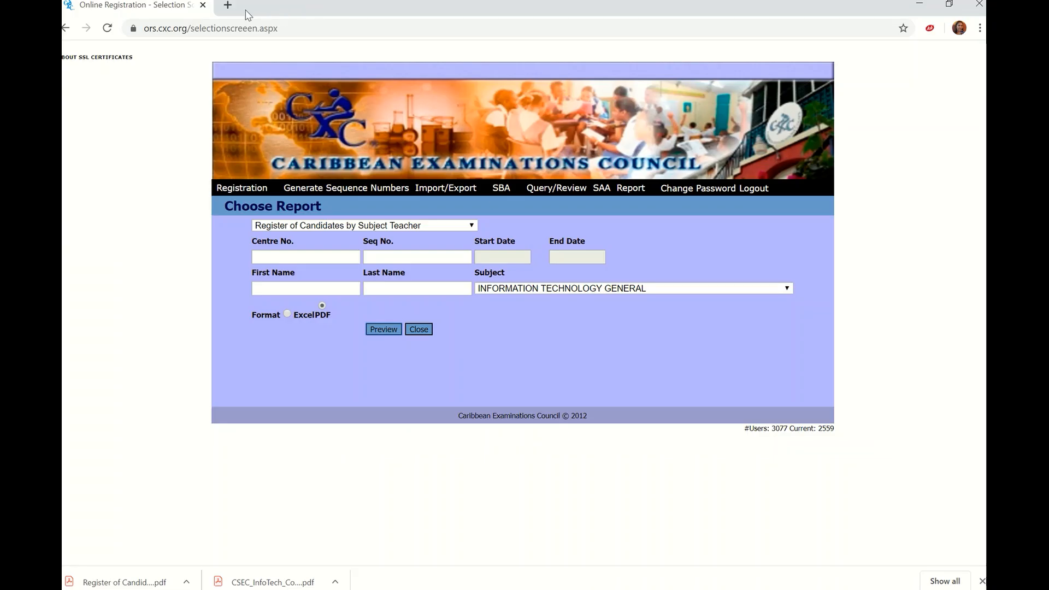
In a new tab, go to cxc.org and open the CSEC examinations page.
click(228, 5)
text(cxc.org)
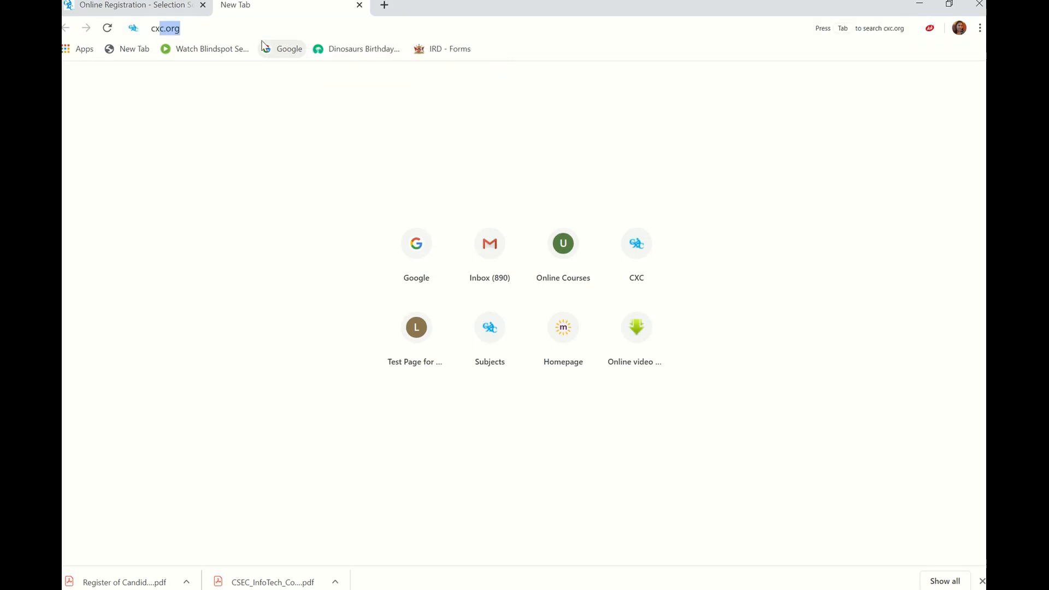
key(Return)
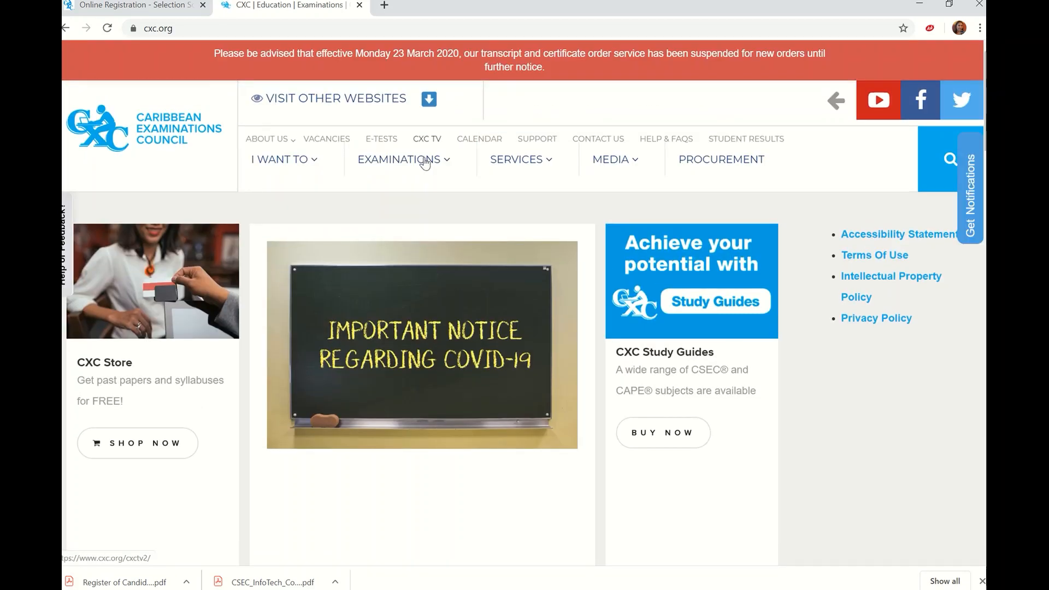
mouse_move(418, 166)
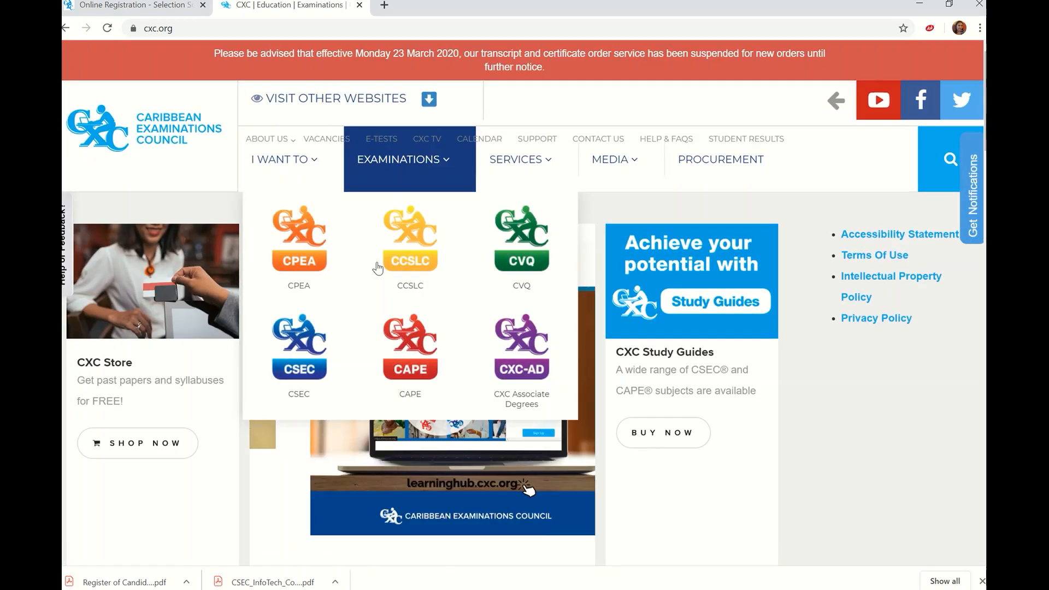
click(299, 370)
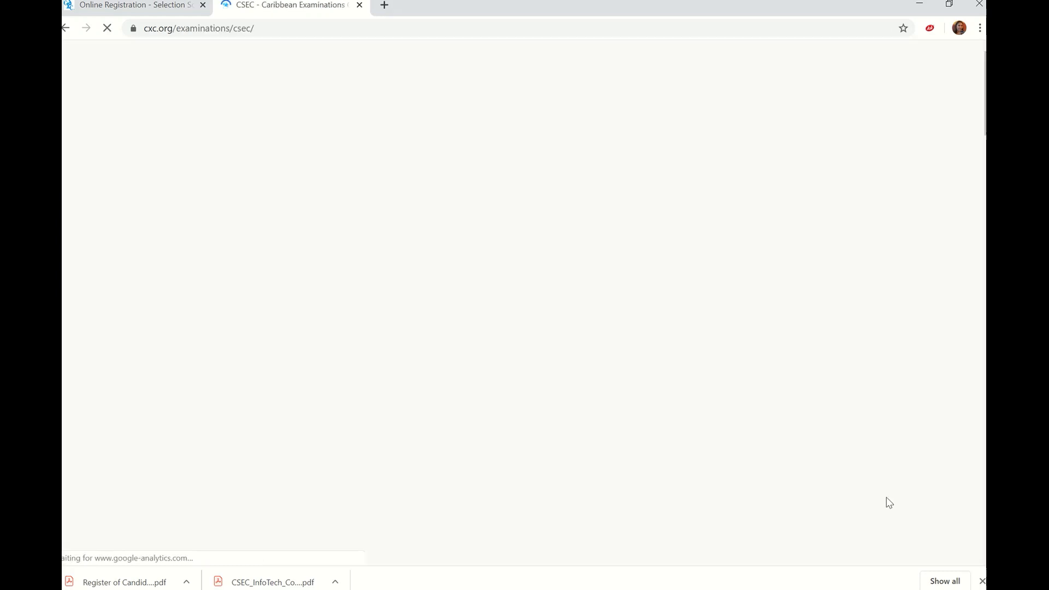
Under Information Technology's SBA documents, open the Cover Sheet for ESBA PDF.
scroll(928, 325, down, 7)
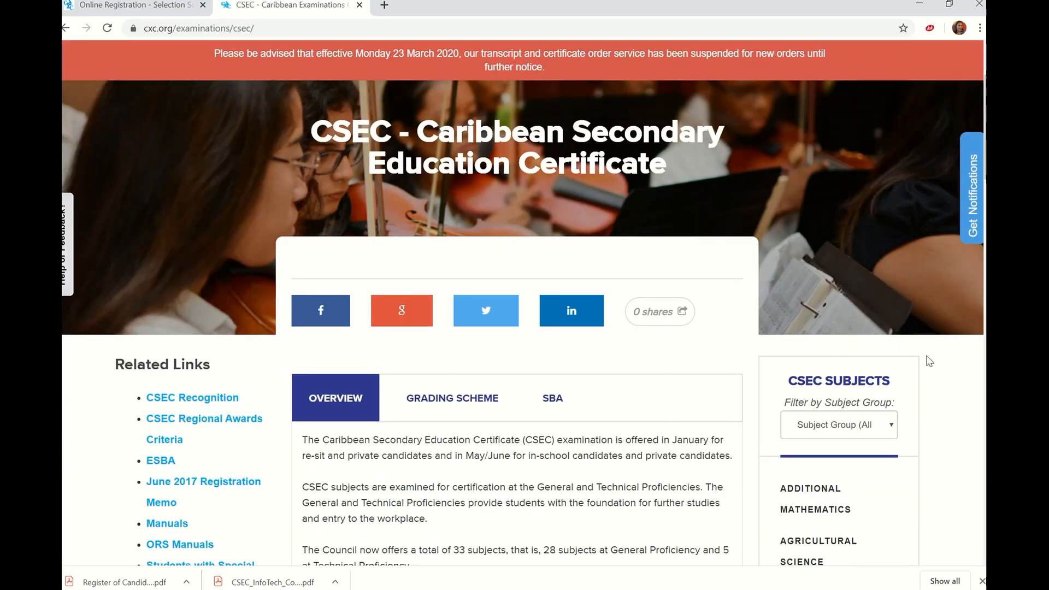
scroll(929, 362, down, 1)
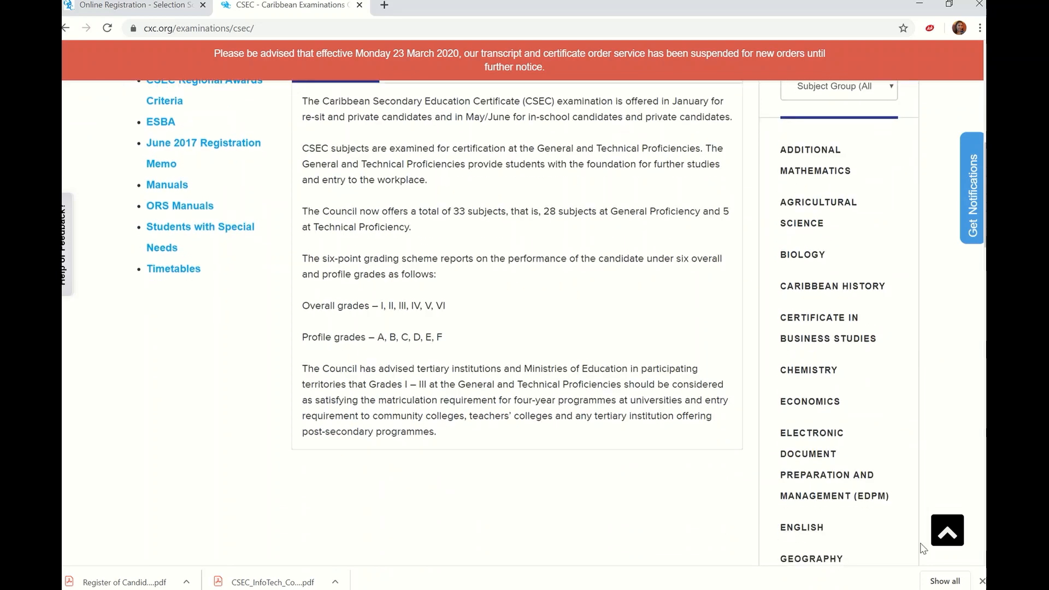
scroll(832, 435, down, 1)
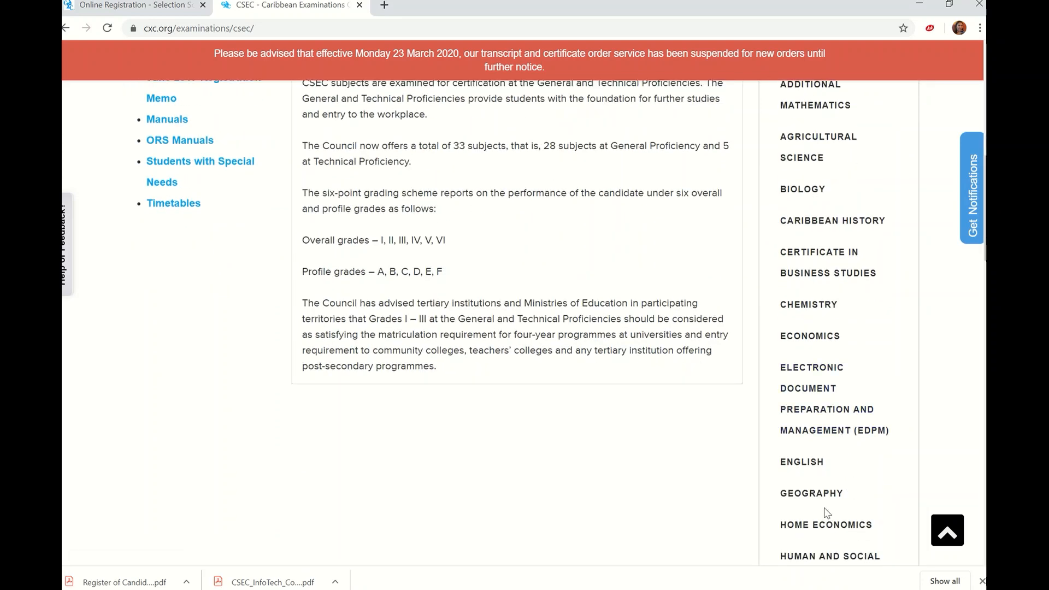
scroll(823, 492, down, 3)
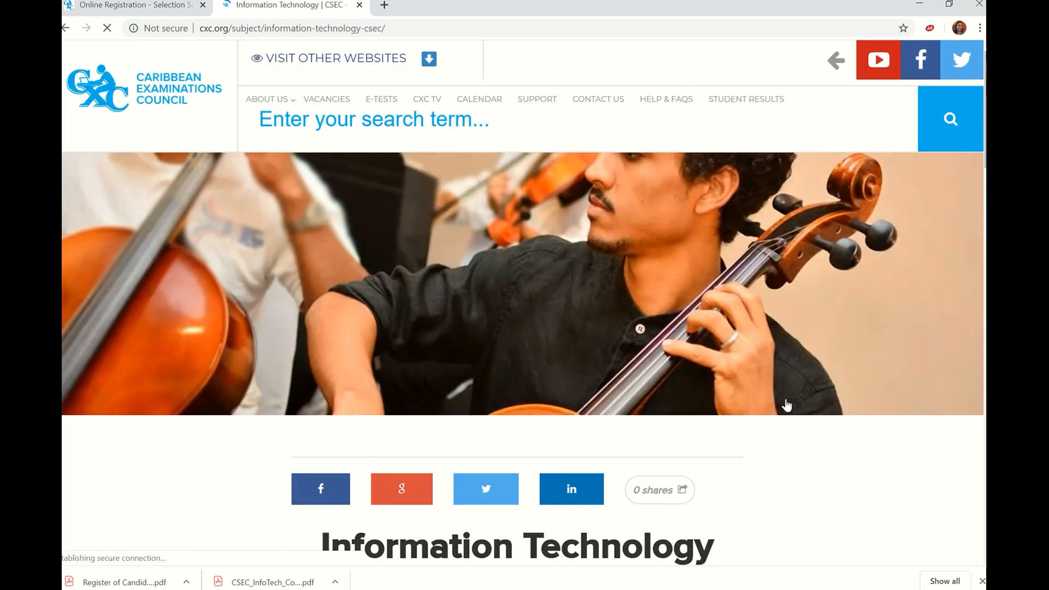
scroll(465, 432, down, 4)
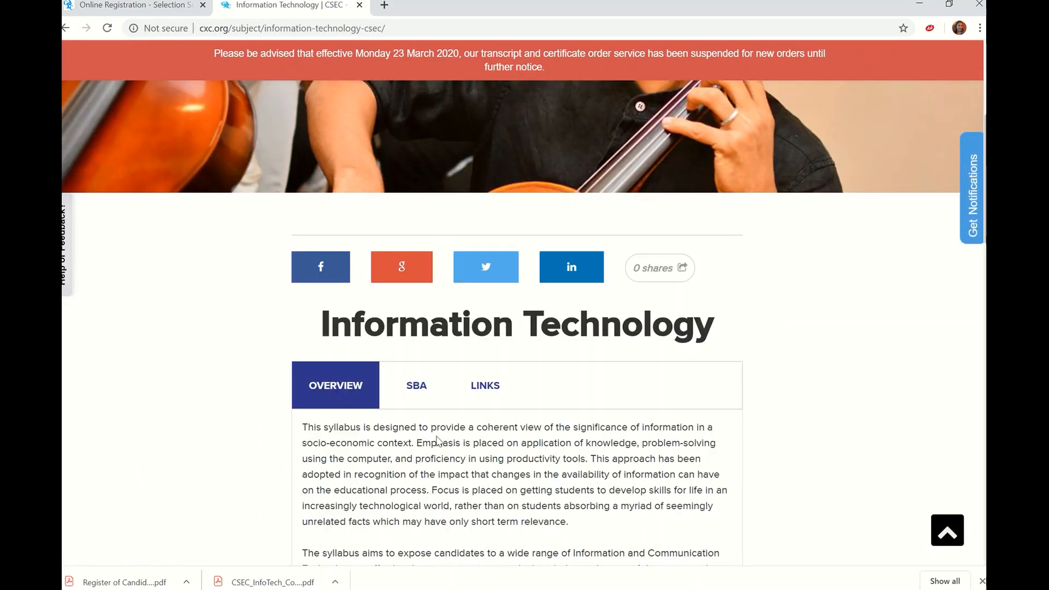
click(418, 392)
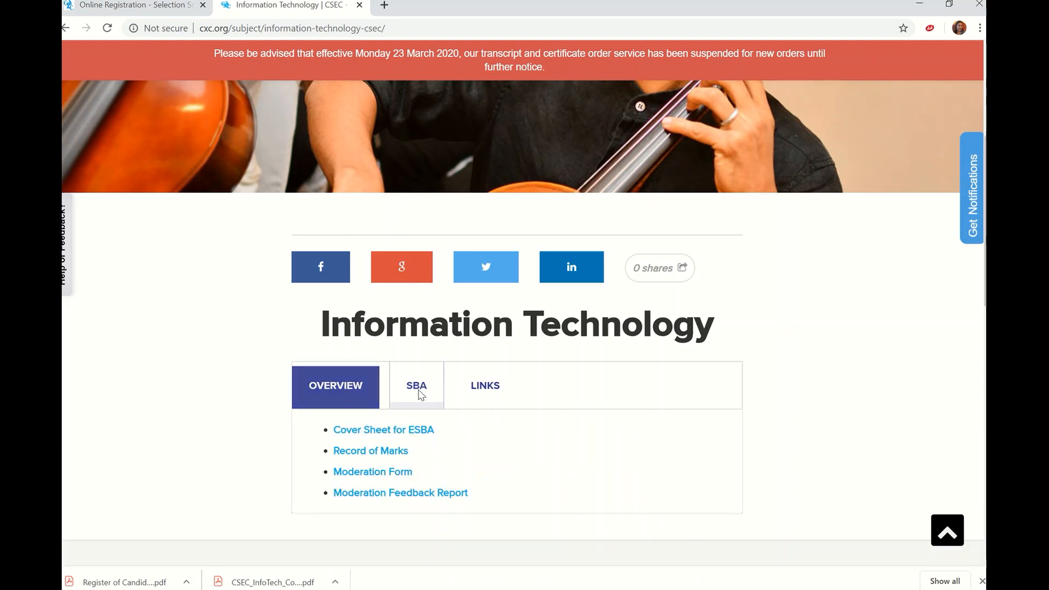
click(354, 431)
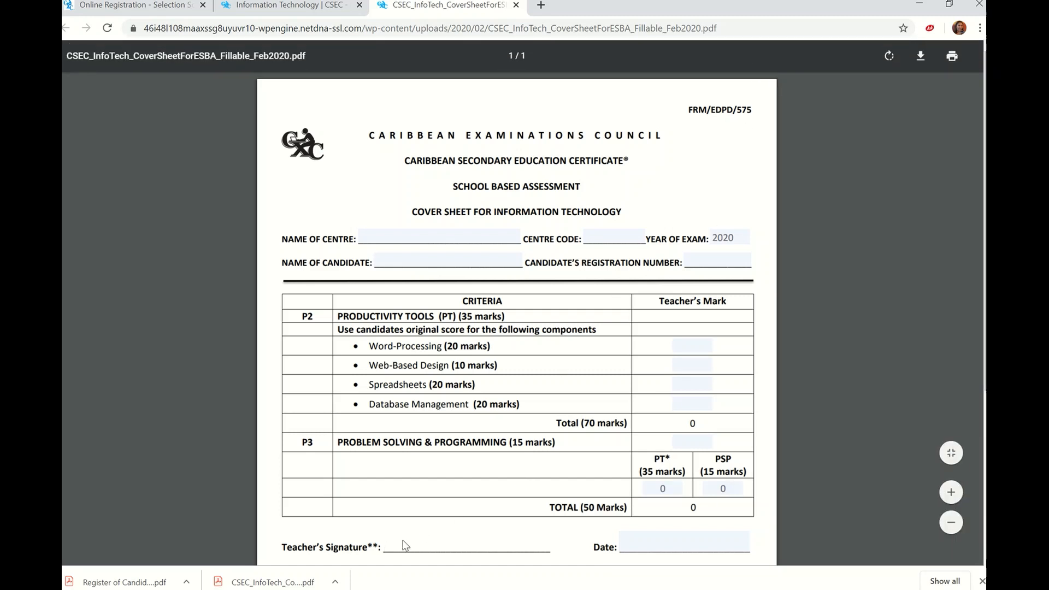
Save the cover sheet PDF as CSEC.pdf in the Desktop's special folder.
click(922, 59)
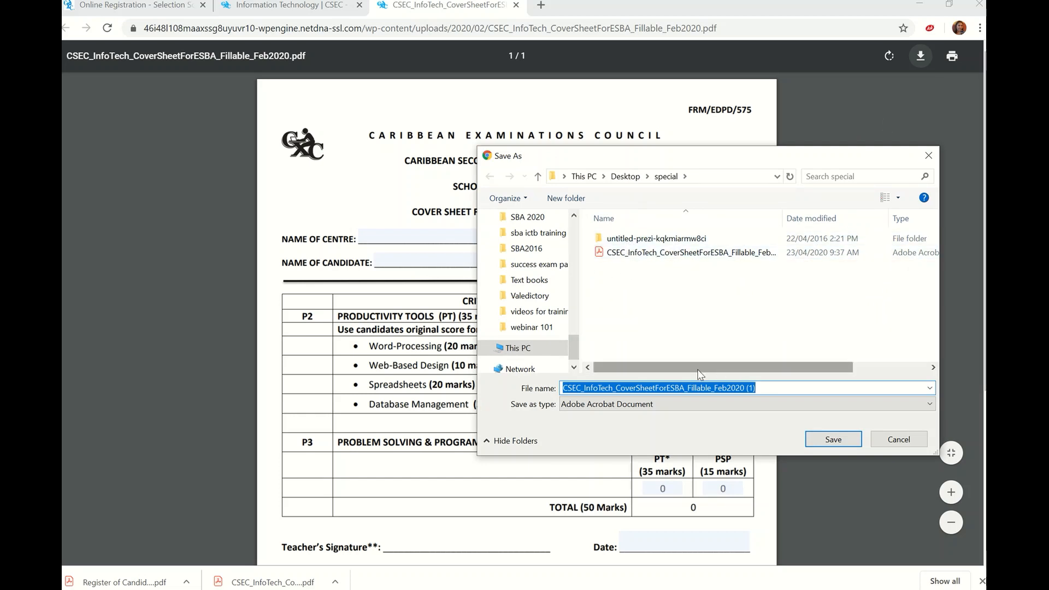
click(763, 388)
key(BackSpace)
key(BackSpace)
key(BackSpace)
key(BackSpace)
key(BackSpace)
key(BackSpace)
key(BackSpace)
key(BackSpace)
key(BackSpace)
key(BackSpace)
key(BackSpace)
key(BackSpace)
key(BackSpace)
key(BackSpace)
key(BackSpace)
key(BackSpace)
key(BackSpace)
key(BackSpace)
key(BackSpace)
key(BackSpace)
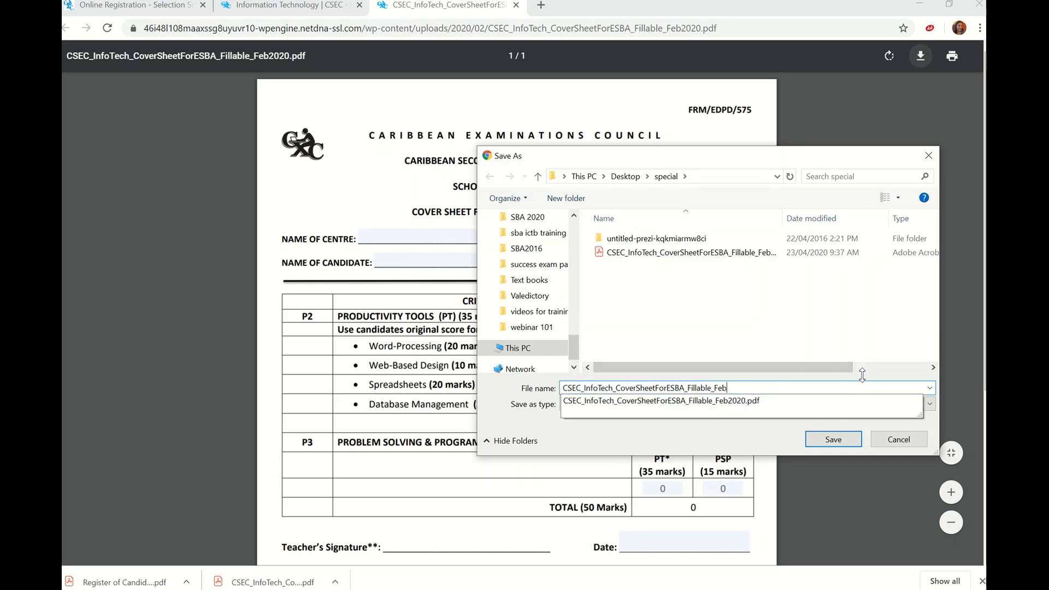
key(BackSpace)
key(BackSpace)
key(BackSpace)
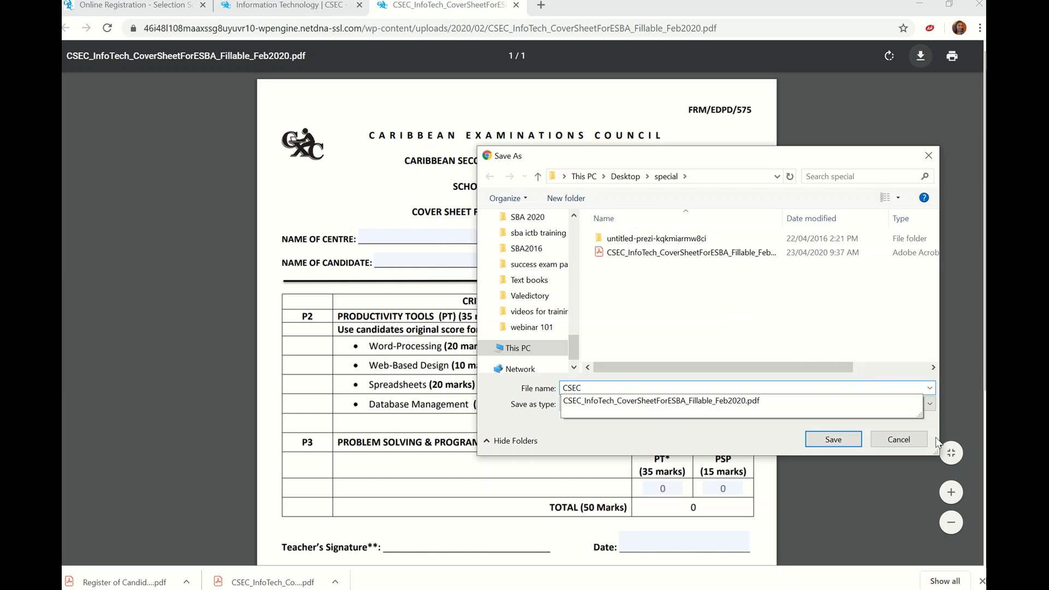
click(834, 441)
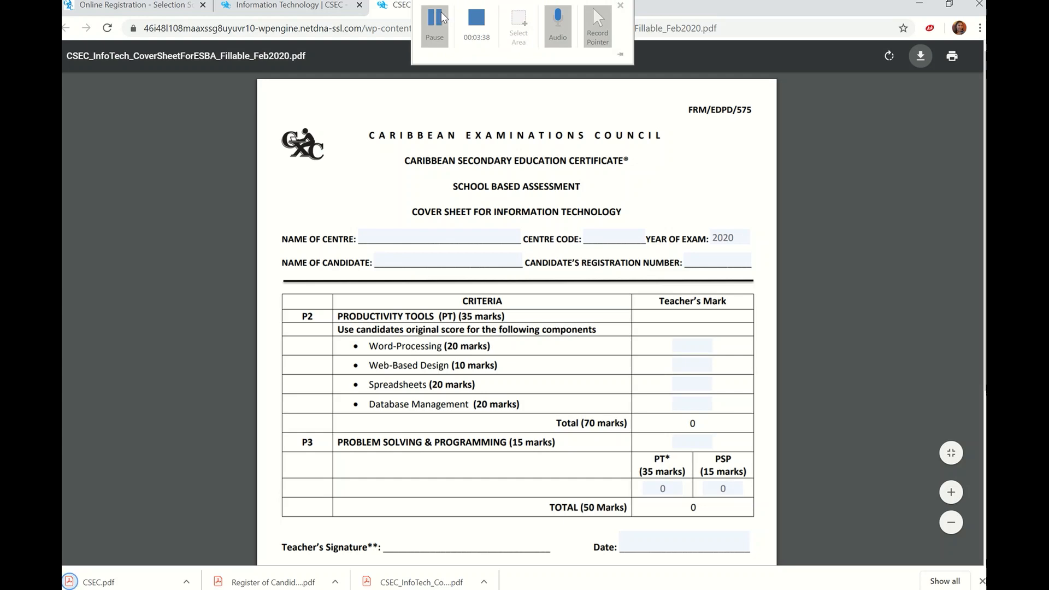
click(441, 17)
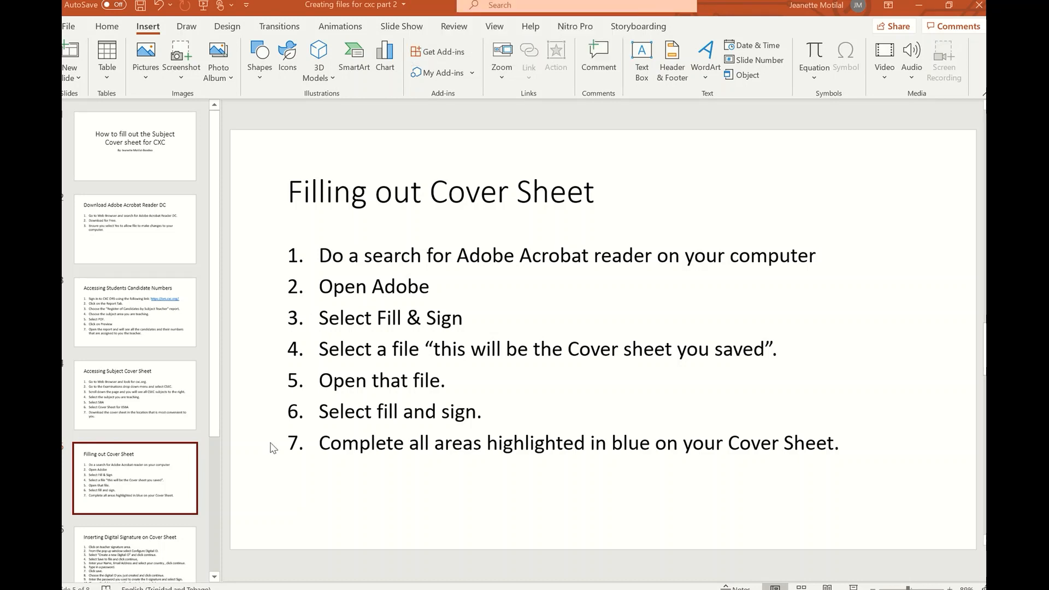
Launch Adobe Acrobat Reader DC from the Start menu's Most used list.
click(68, 588)
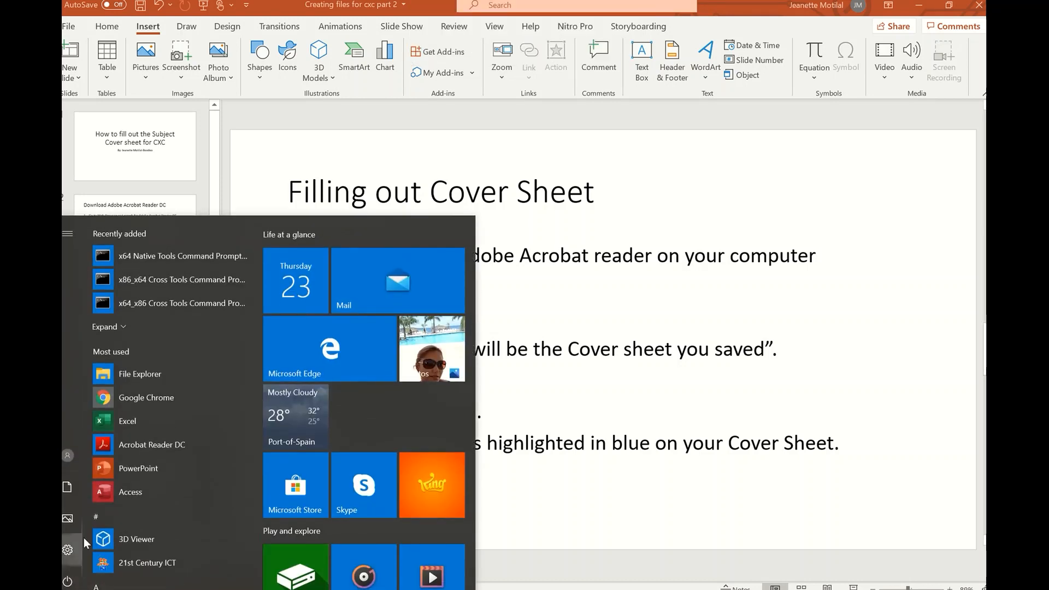
click(169, 444)
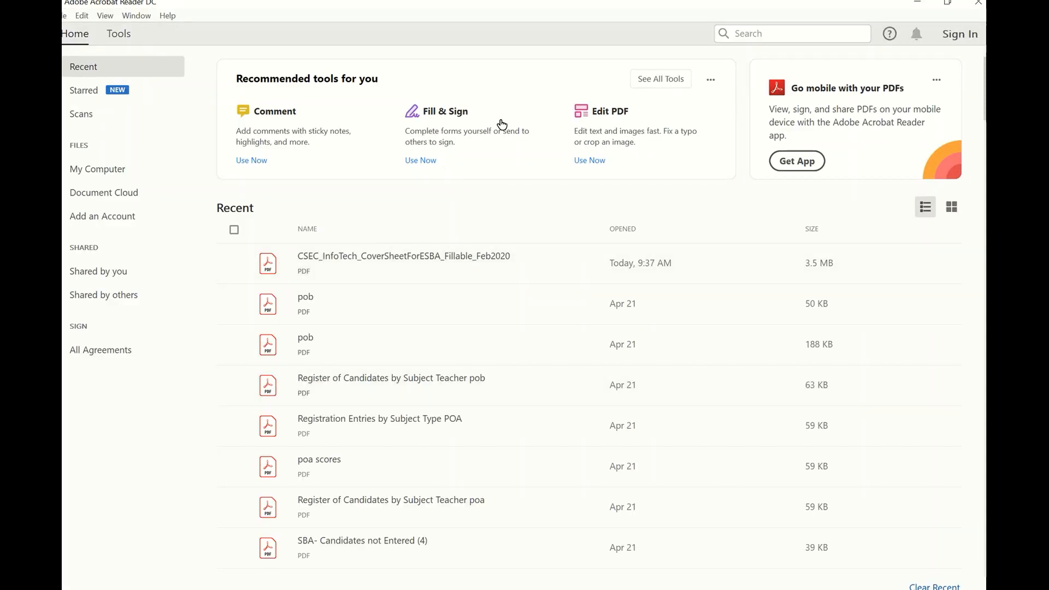
Open CSEC_InfoTech_CoverSheetForESBA_Fillable_Feb2020.pdf in Fill & Sign to fill and sign it yourself.
click(444, 120)
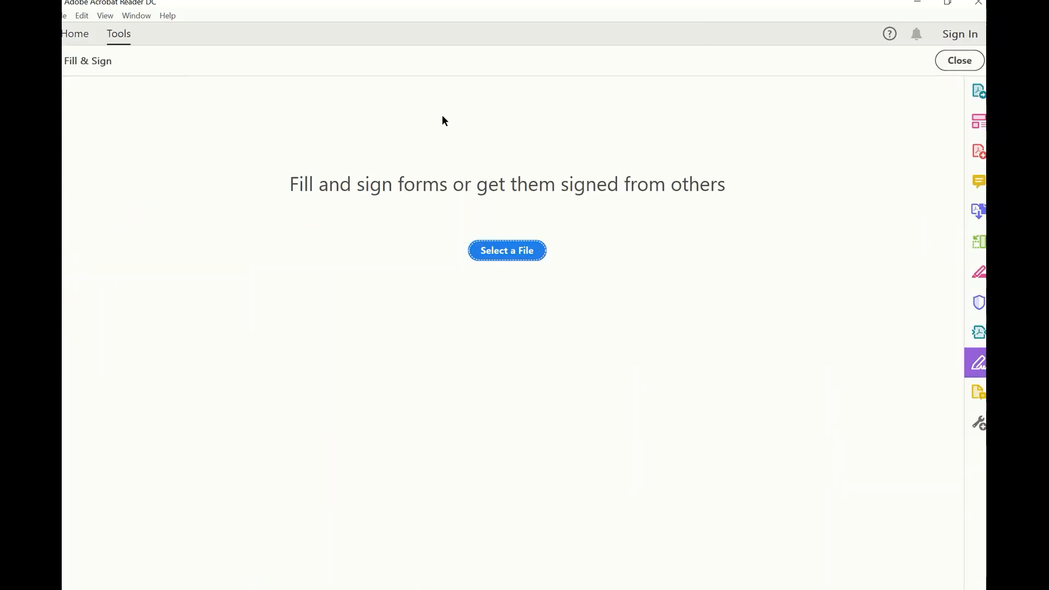
click(506, 256)
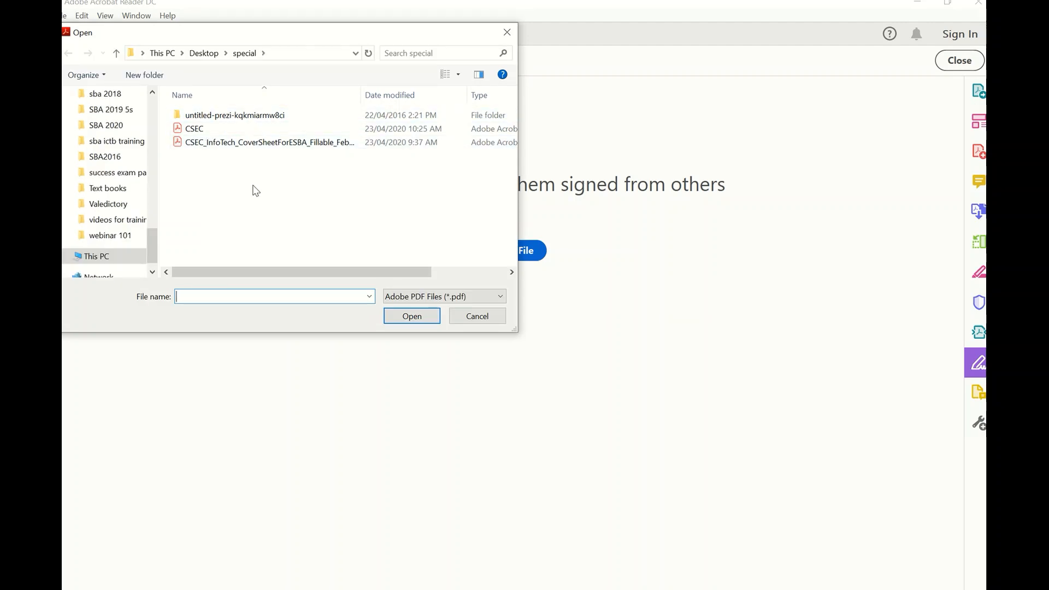
click(206, 136)
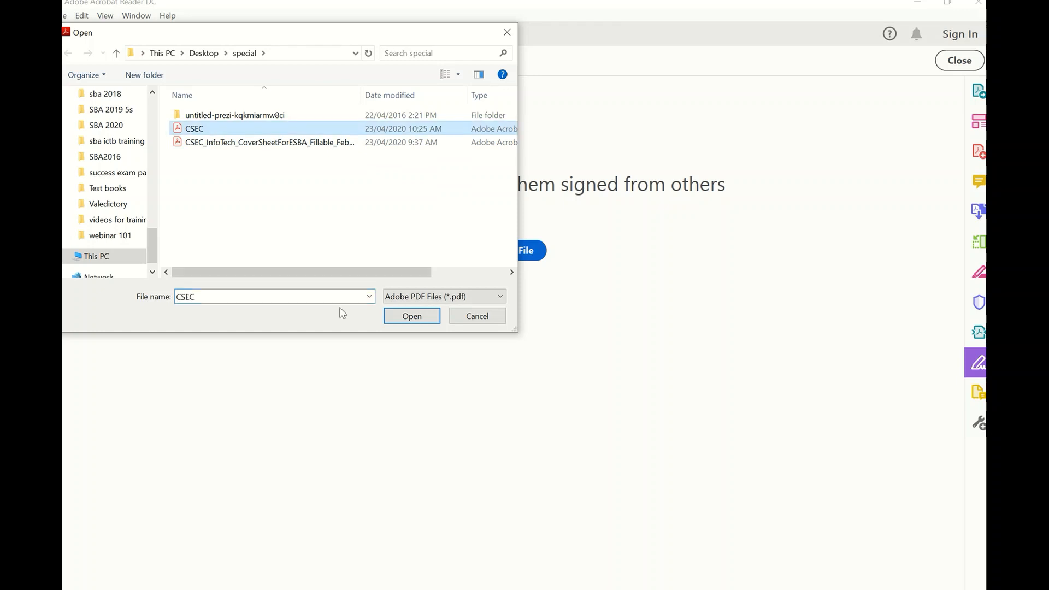
click(316, 143)
click(412, 317)
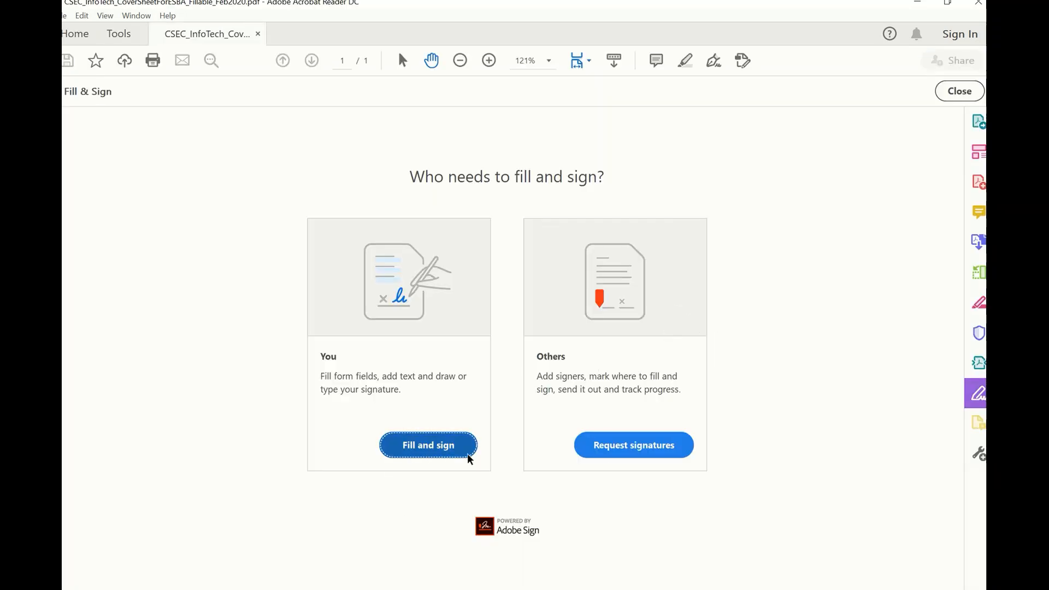
click(417, 451)
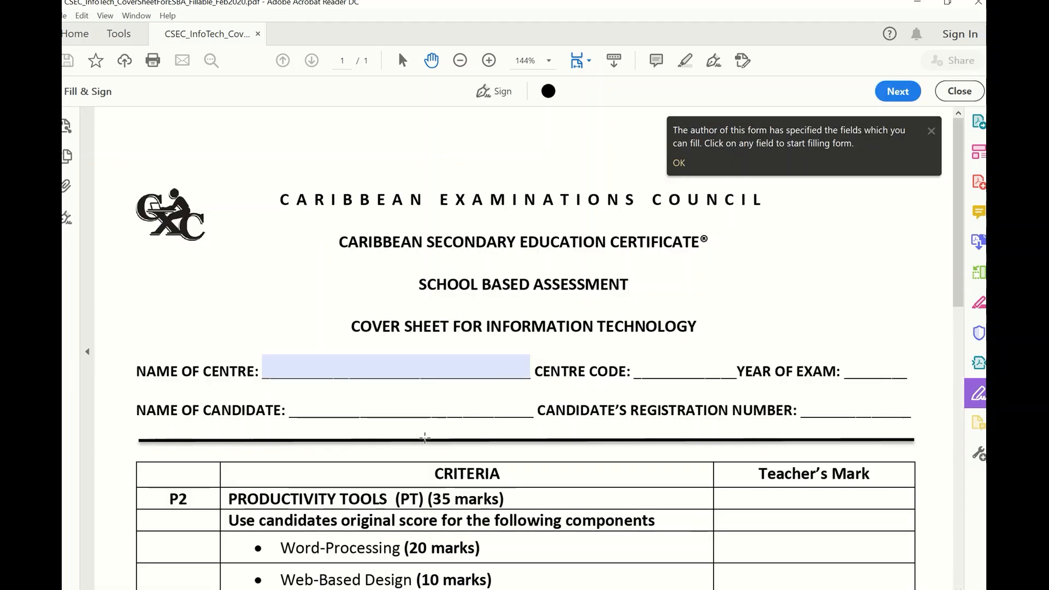
click(680, 163)
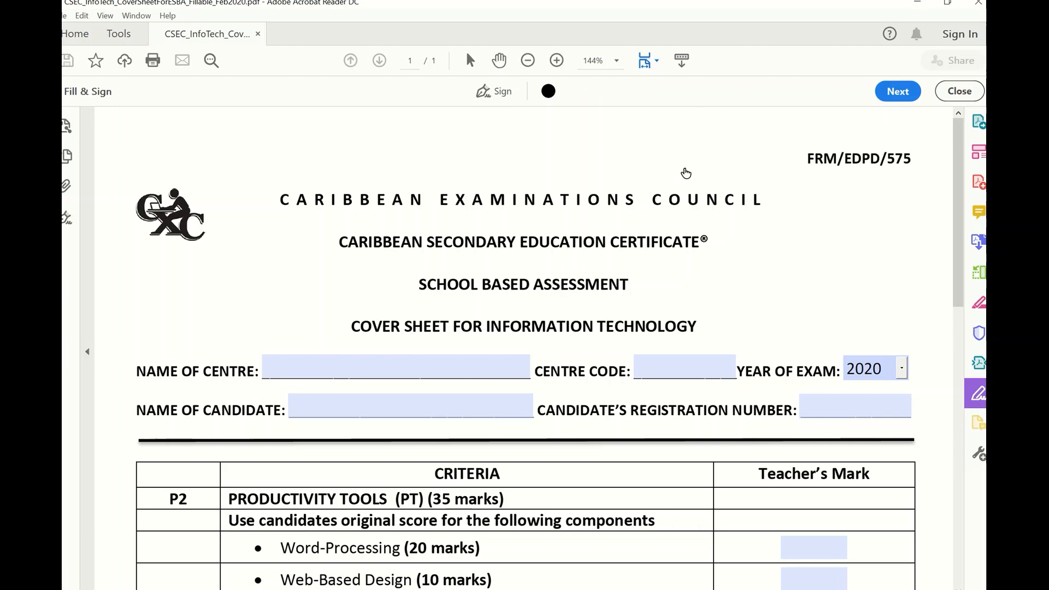
scroll(762, 260, down, 3)
scroll(762, 271, down, 5)
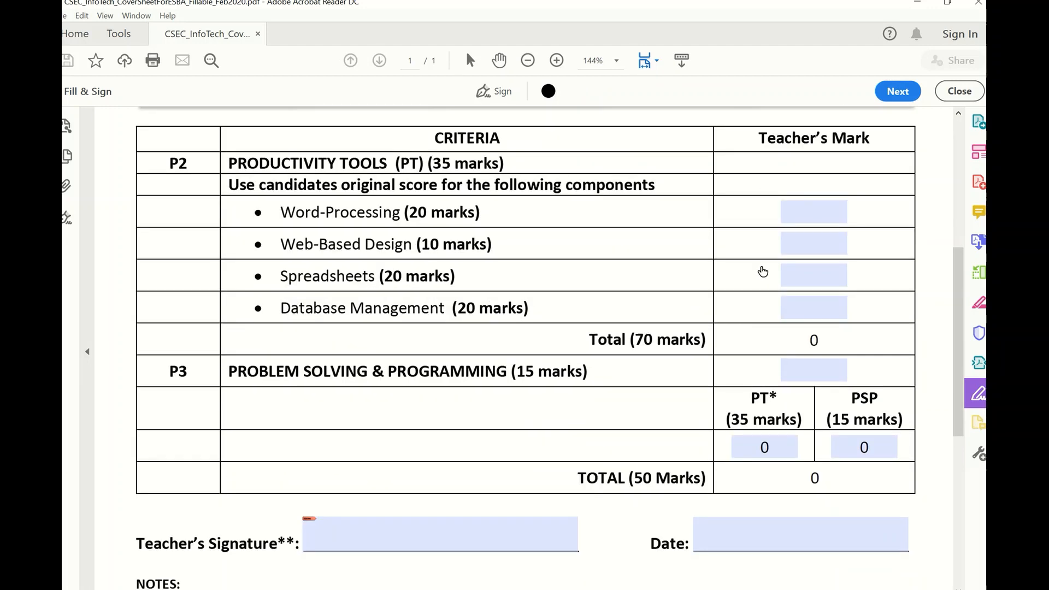
scroll(826, 417, up, 3)
scroll(827, 417, up, 2)
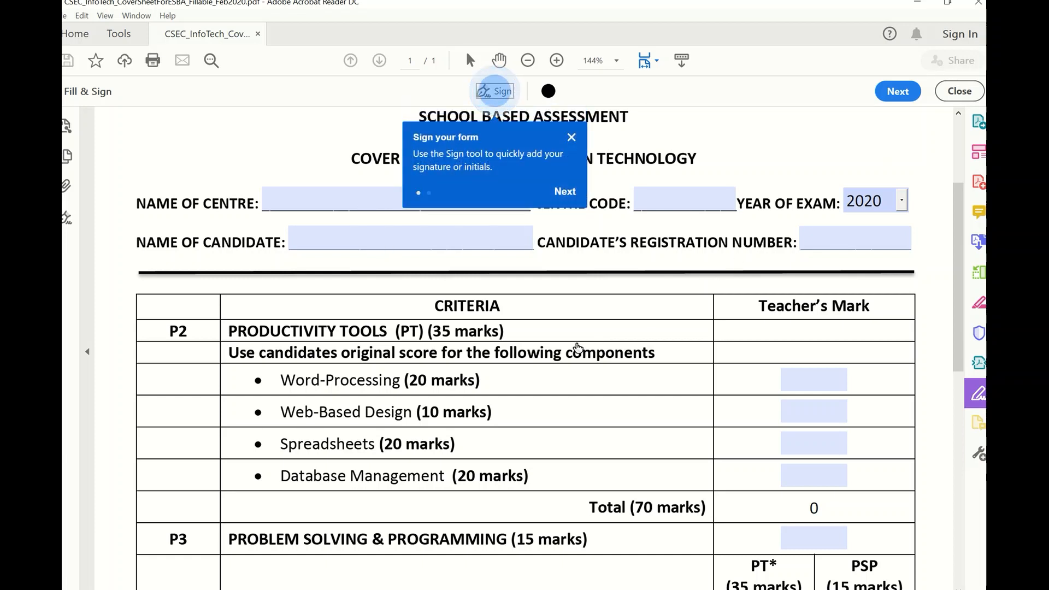
scroll(578, 347, down, 5)
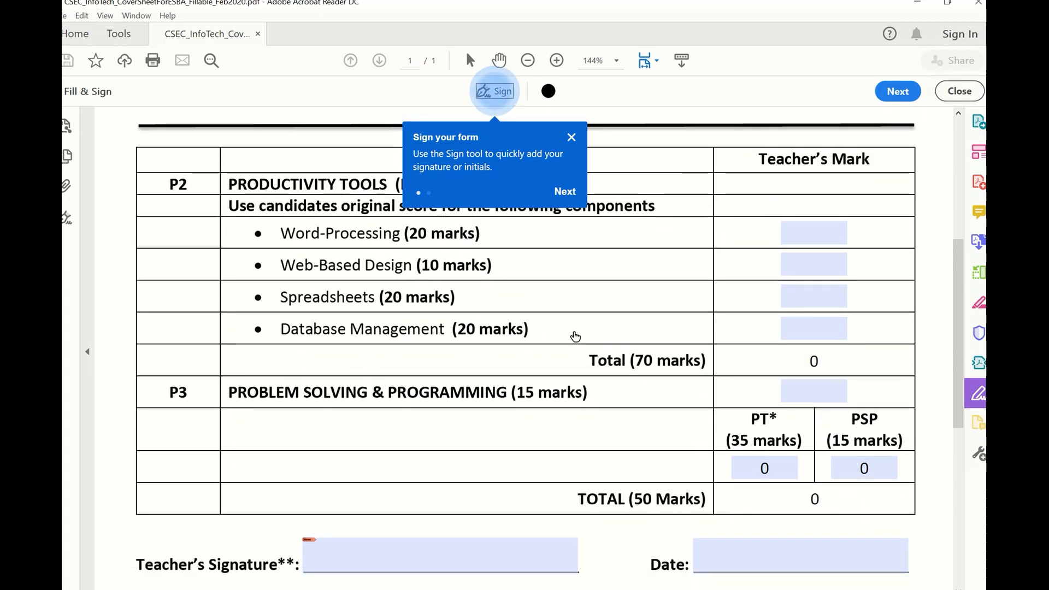
scroll(576, 336, up, 1)
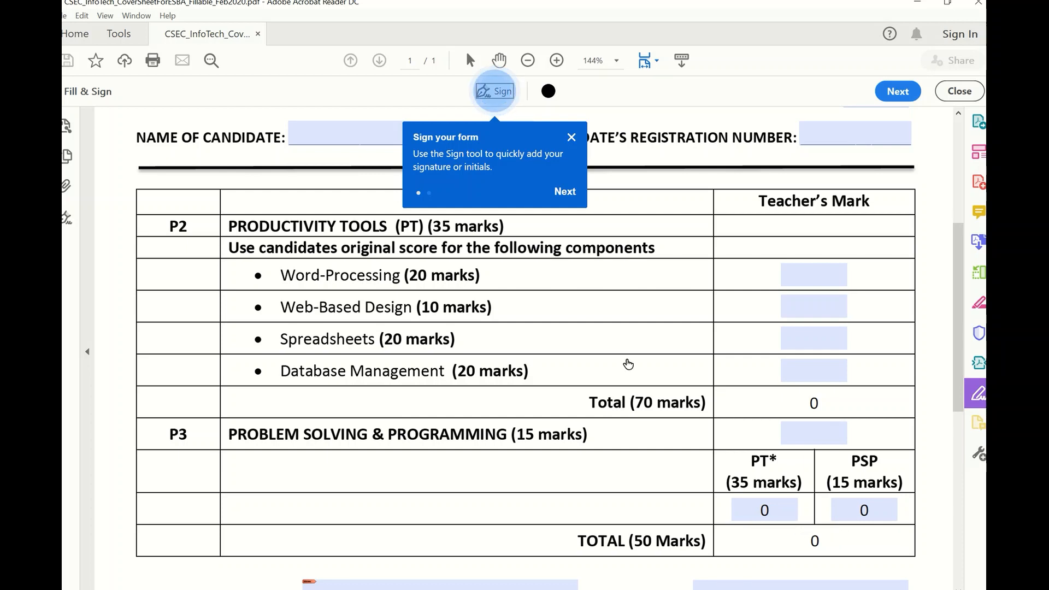
scroll(600, 370, down, 1)
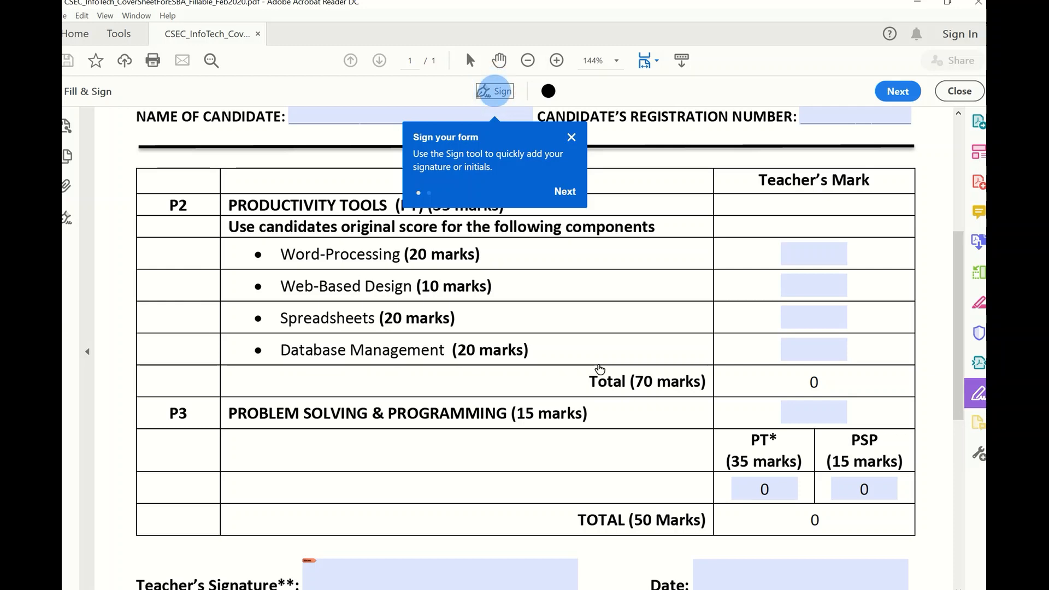
scroll(600, 368, down, 3)
scroll(596, 364, up, 4)
scroll(499, 350, up, 5)
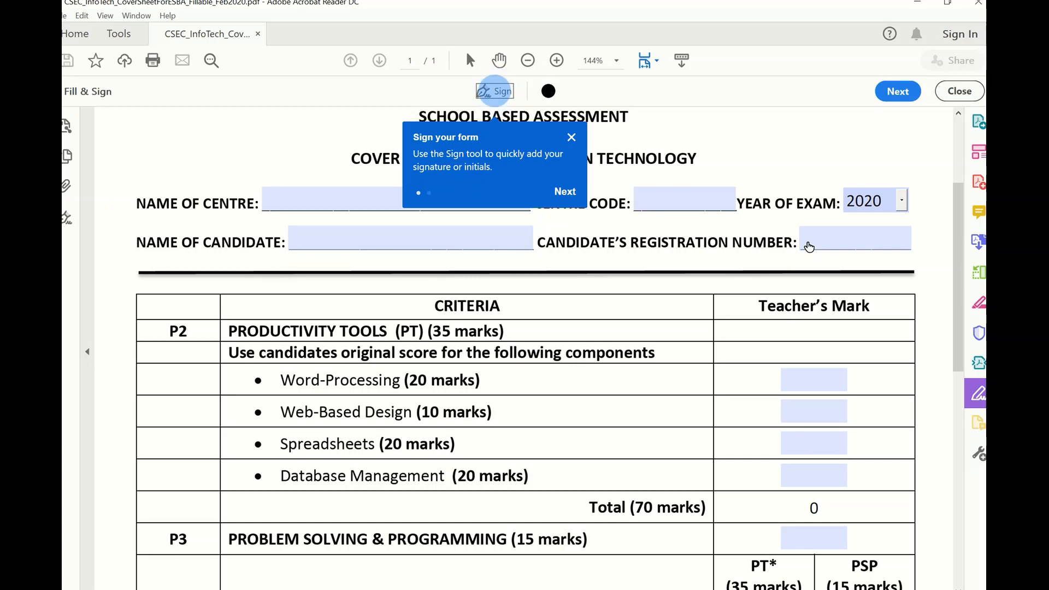
scroll(634, 419, down, 1)
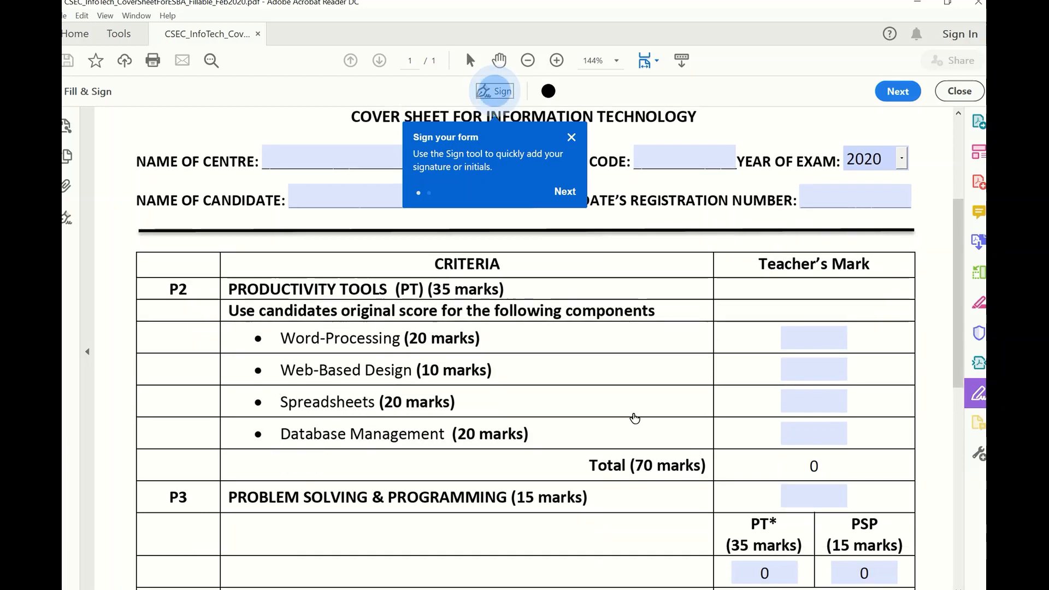
scroll(634, 419, down, 3)
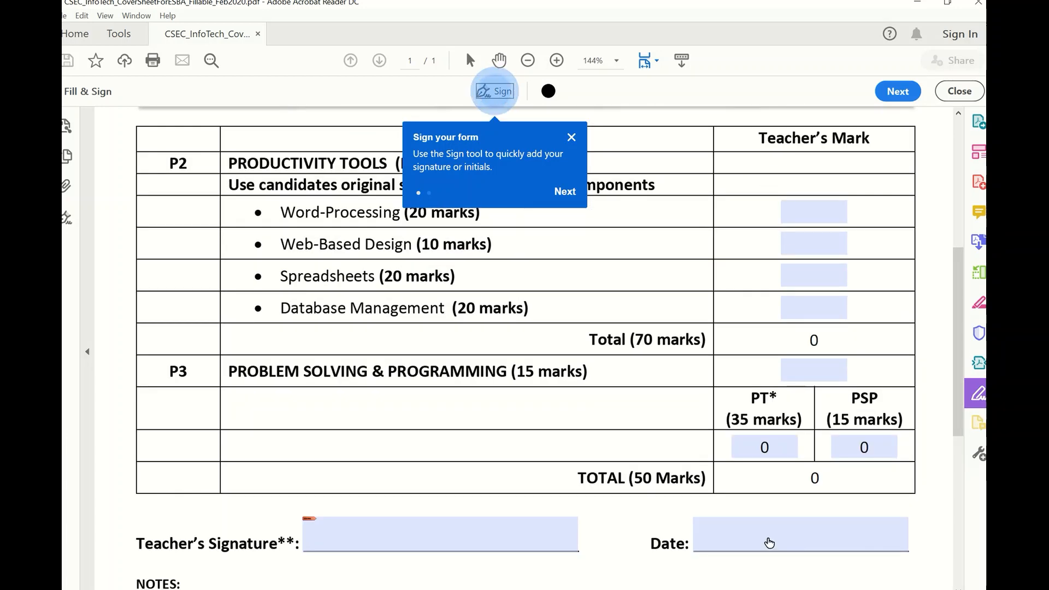
click(770, 543)
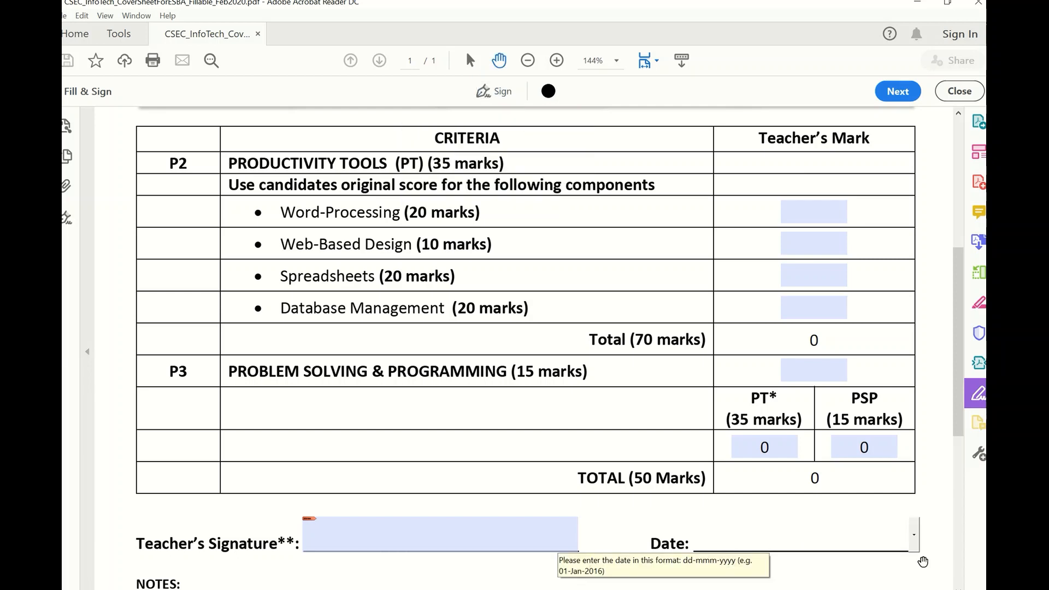
click(914, 535)
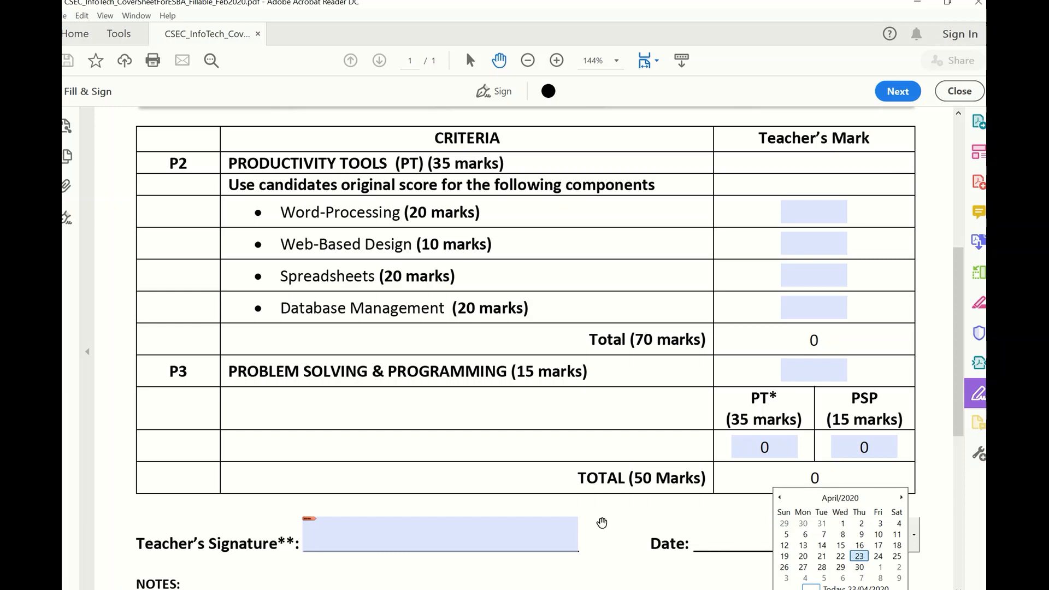
click(424, 537)
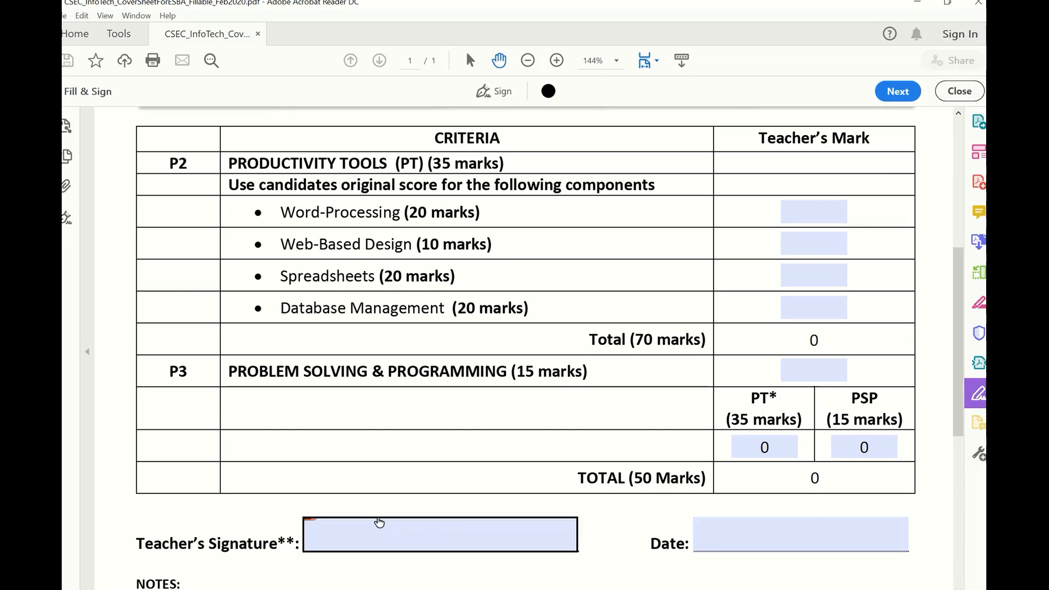
From the Teacher's Signature field, start a new self-signed digital ID saved to a file.
click(376, 534)
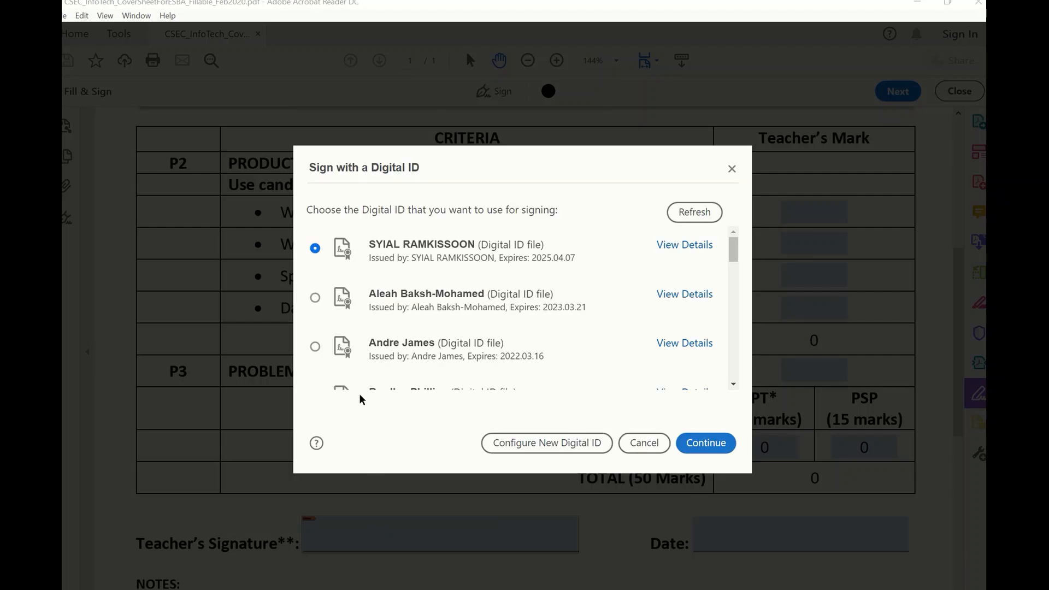
drag(737, 257, 734, 383)
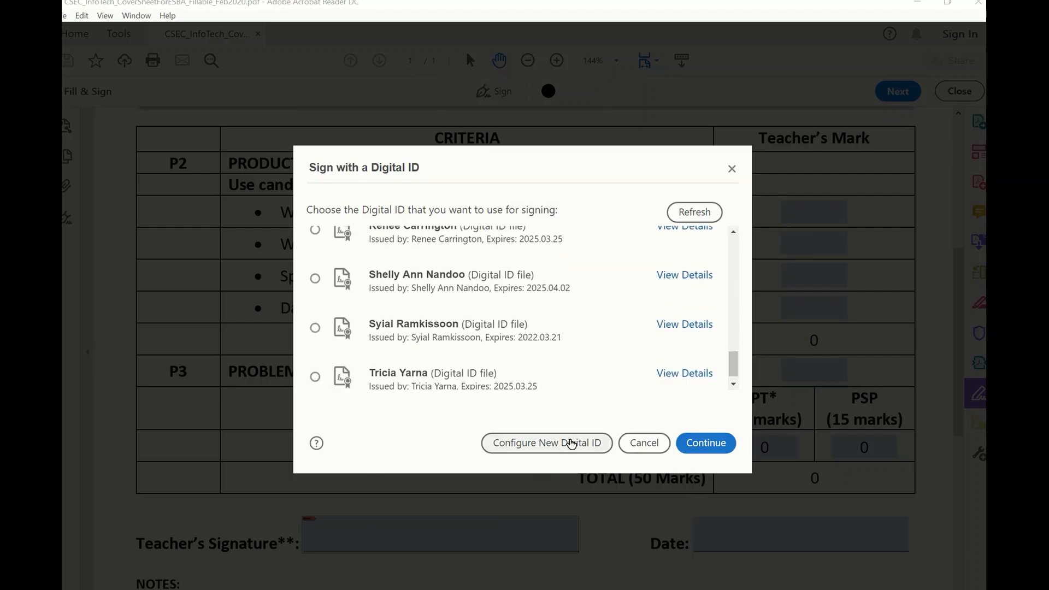
click(566, 444)
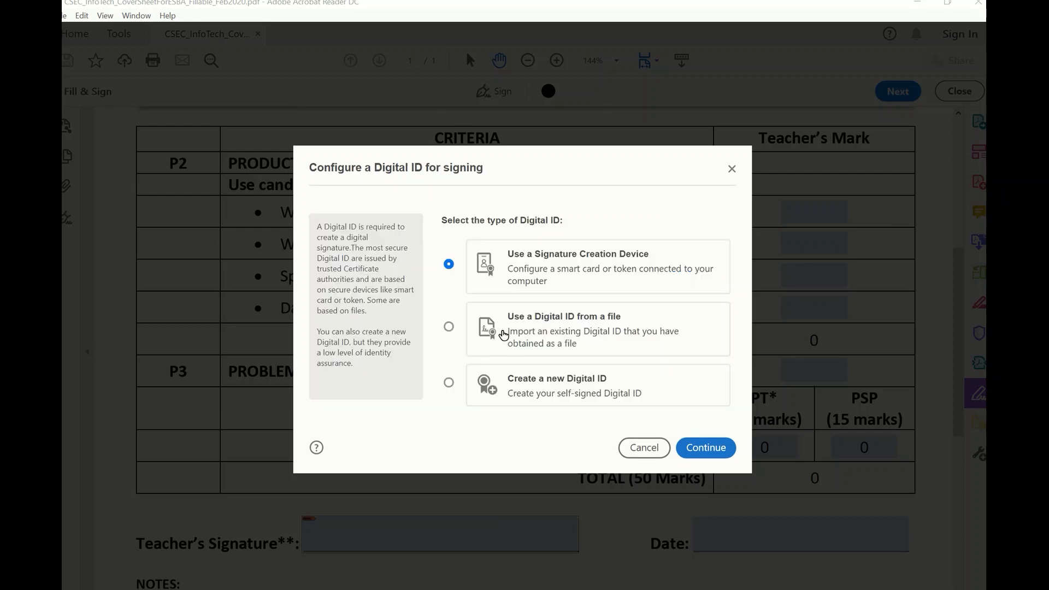
click(448, 384)
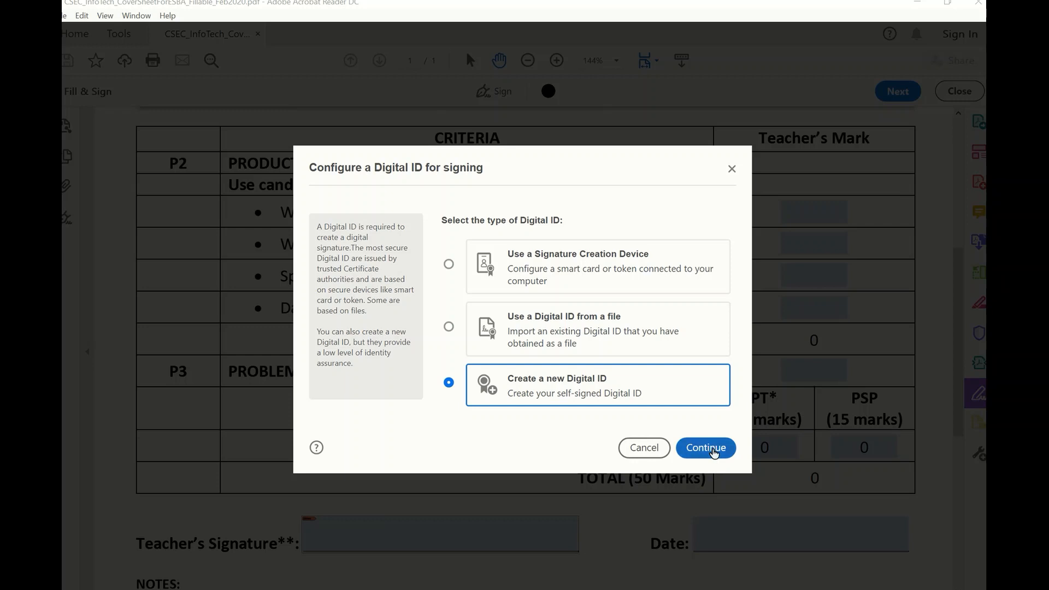
click(712, 452)
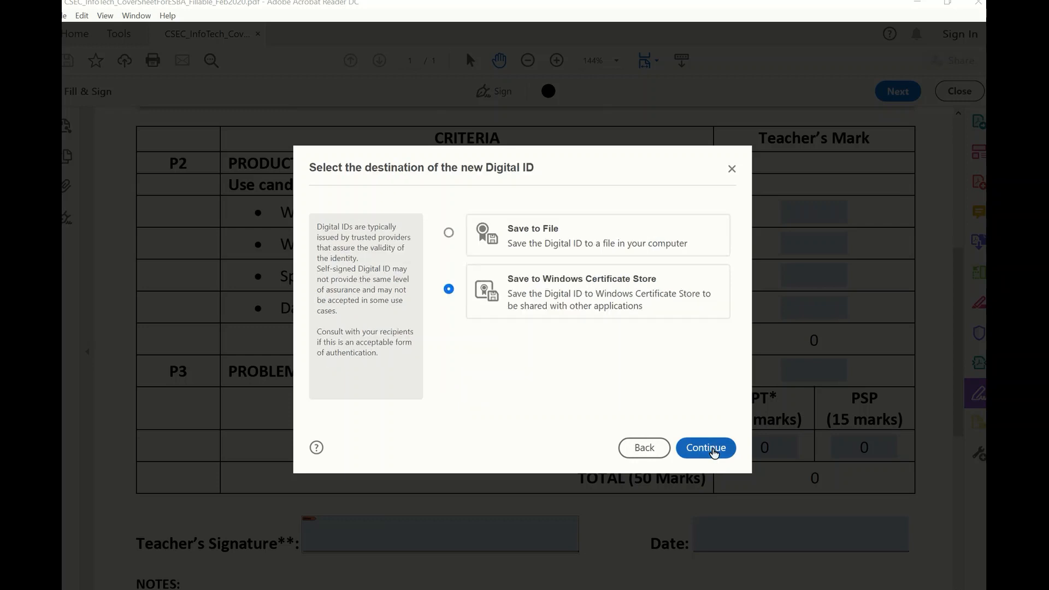
click(448, 234)
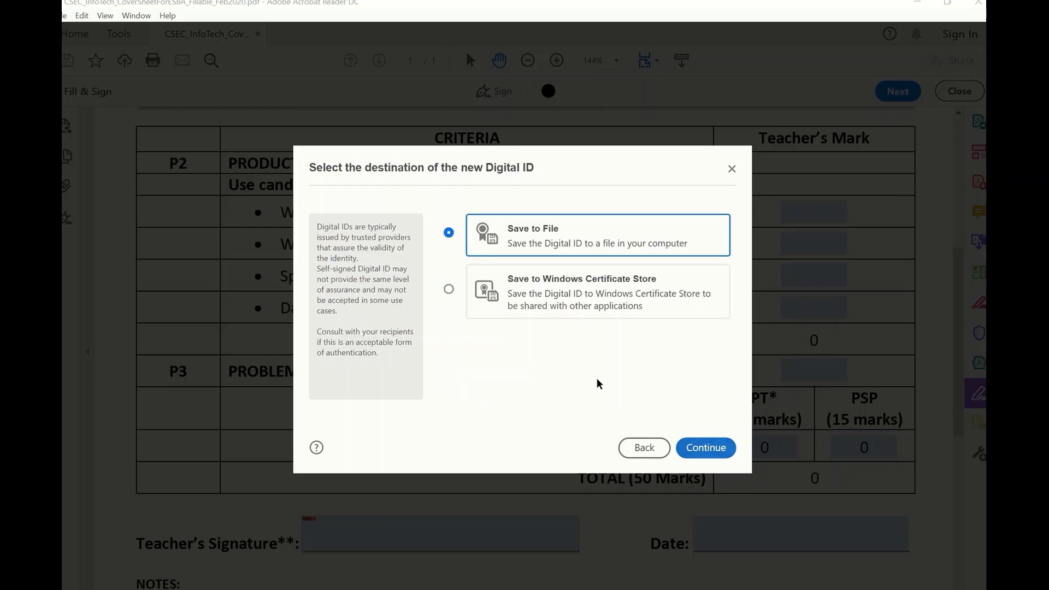
click(719, 460)
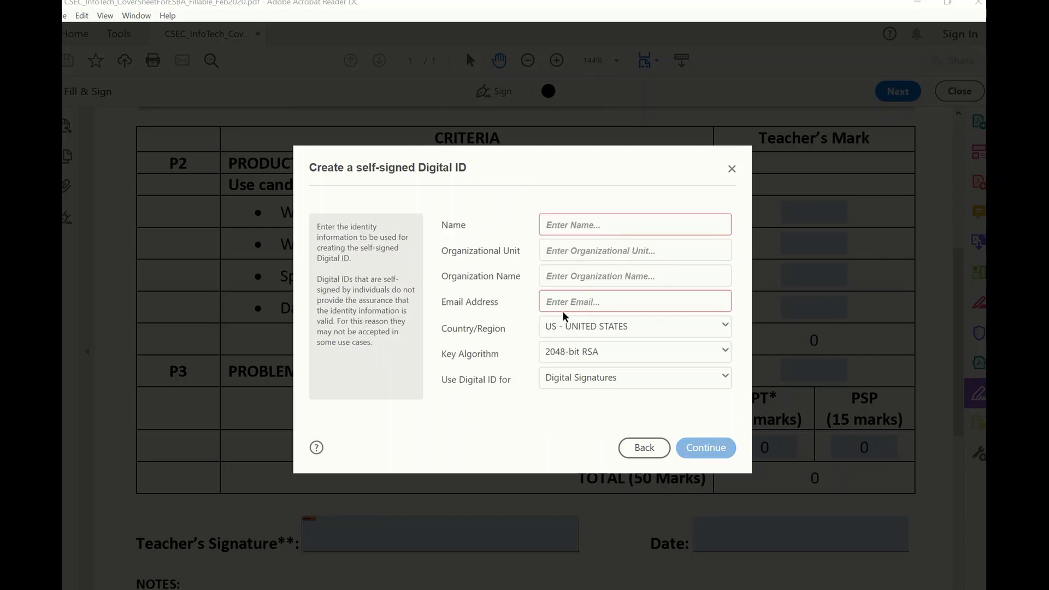
Enter the signer's name and e-mail address in the self-signed ID details.
click(725, 328)
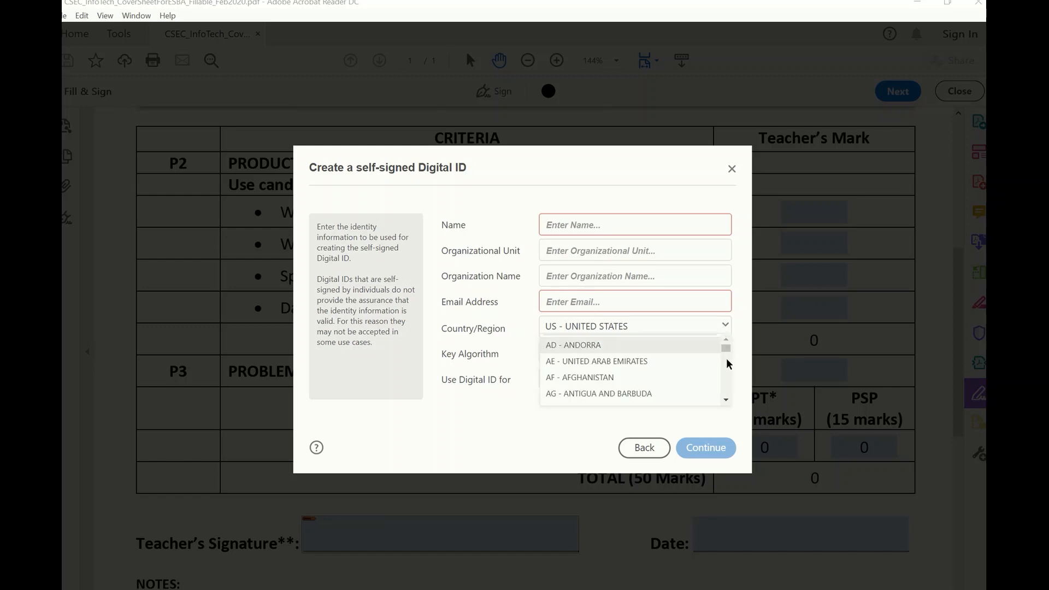
drag(726, 347, 726, 374)
drag(727, 390, 726, 363)
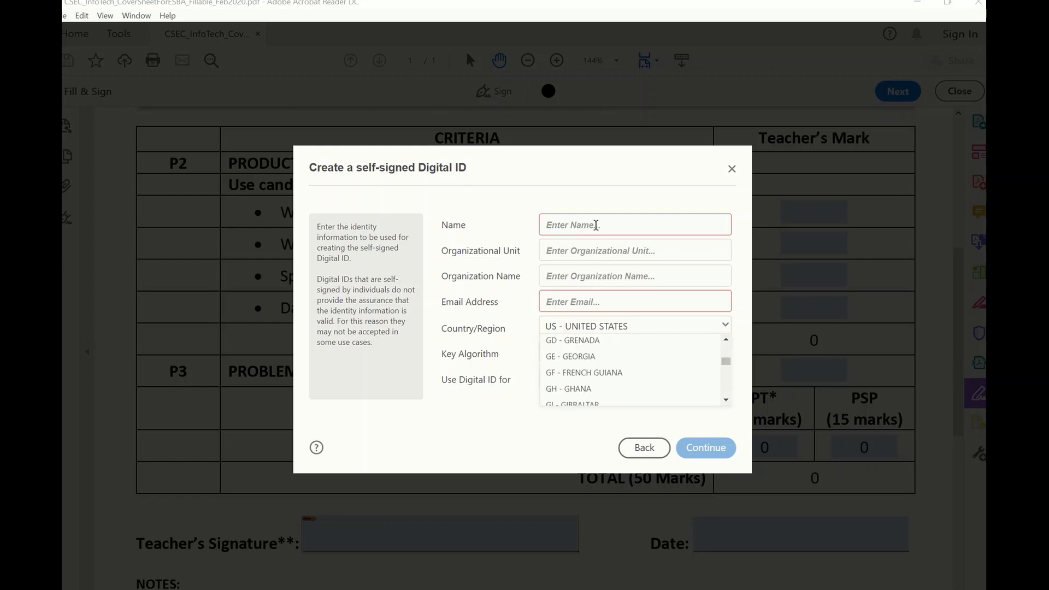
click(592, 225)
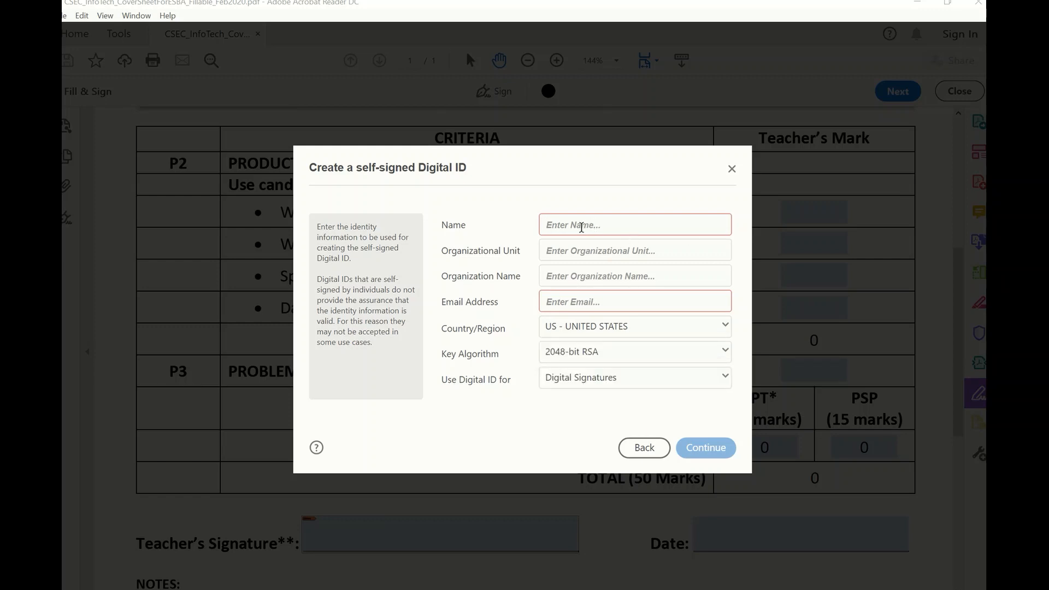
text(Ja)
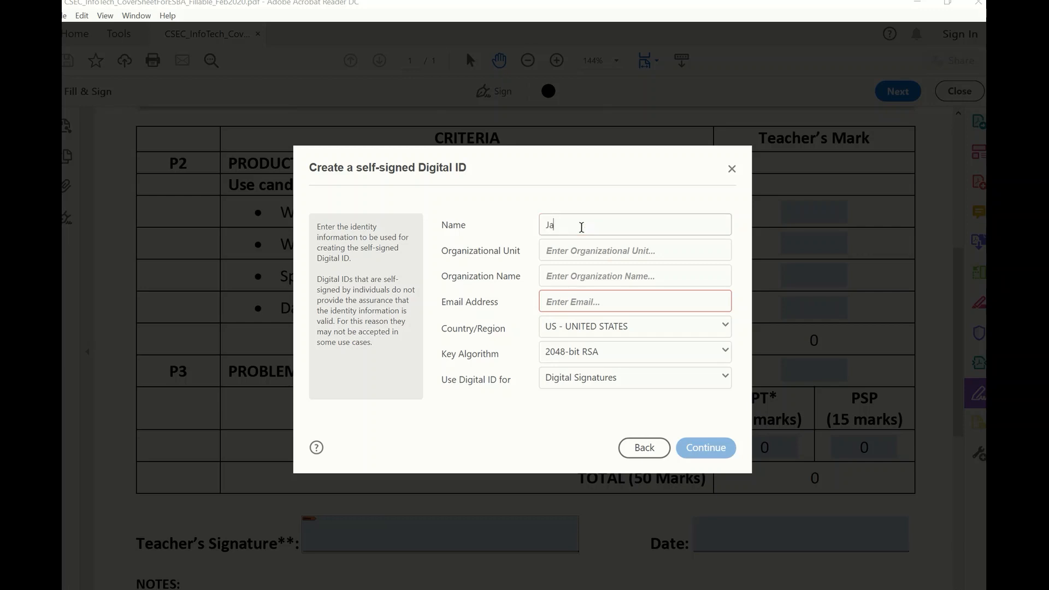
text(ne D)
text(oe)
text(Ja)
text(ne)
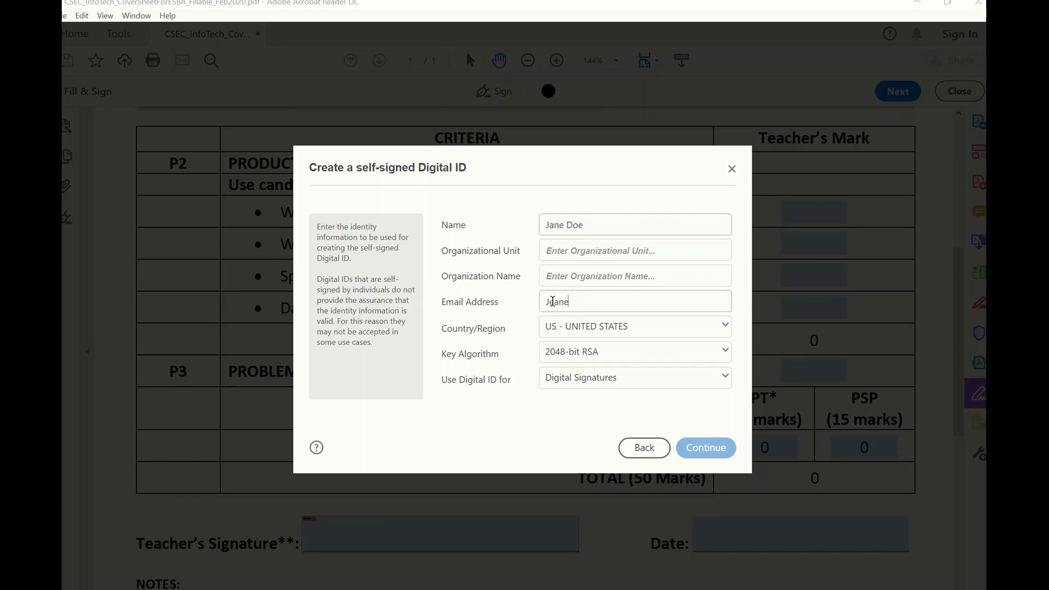
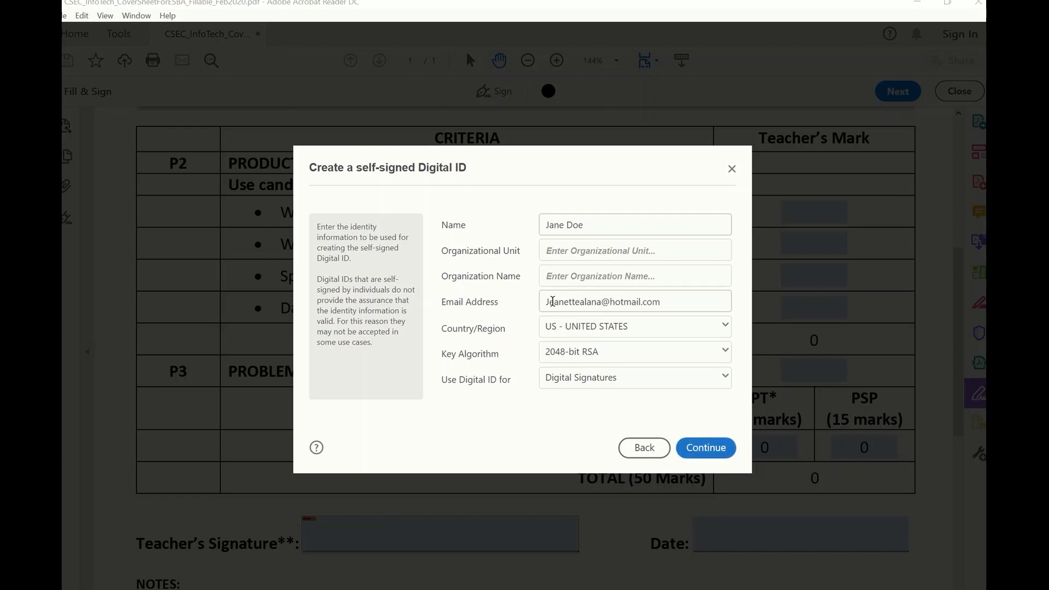
Set Country/Region to TT - TRINIDAD AND TOBAGO and continue to saving the ID.
click(679, 329)
drag(726, 352, 729, 391)
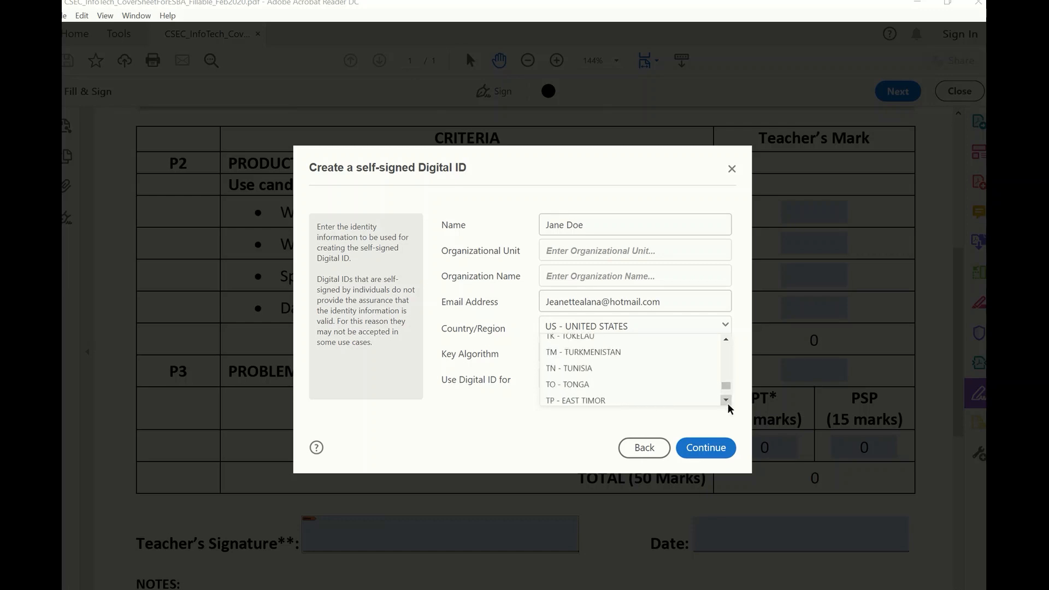
click(726, 401)
click(726, 401)
click(726, 401)
click(726, 402)
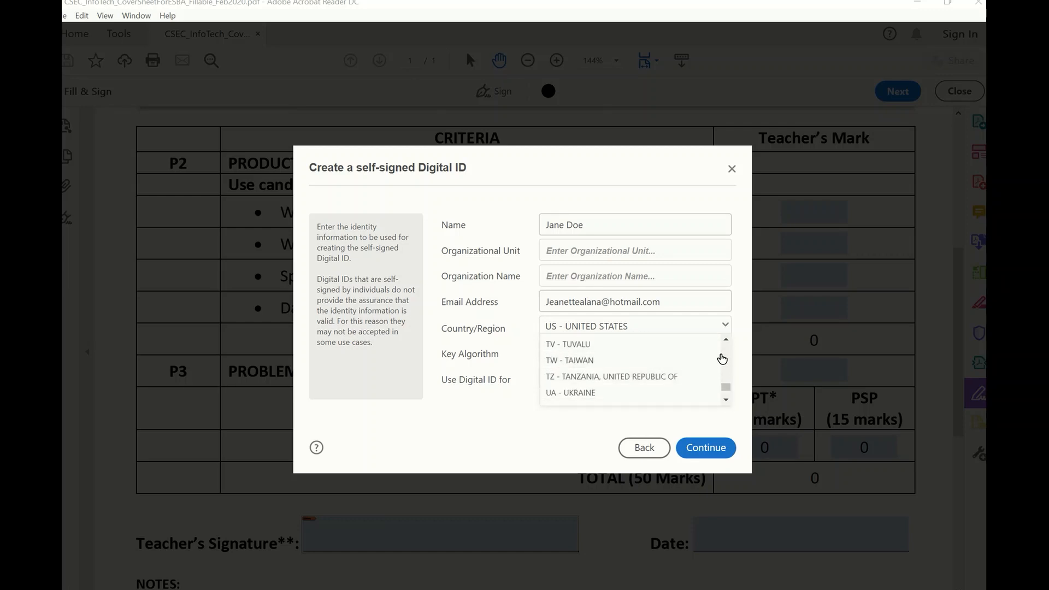
click(726, 339)
click(645, 364)
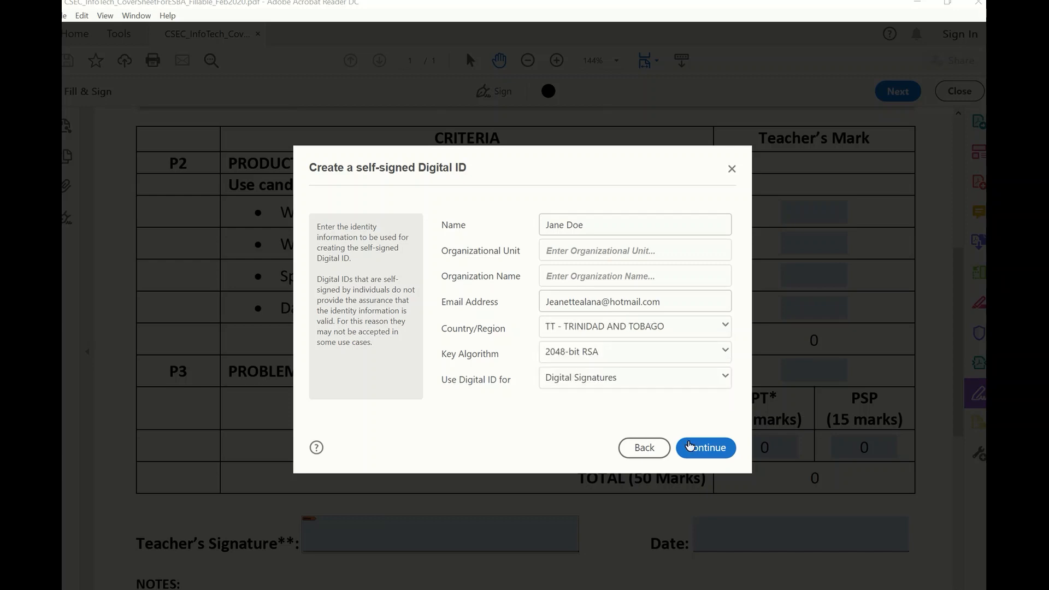
click(706, 449)
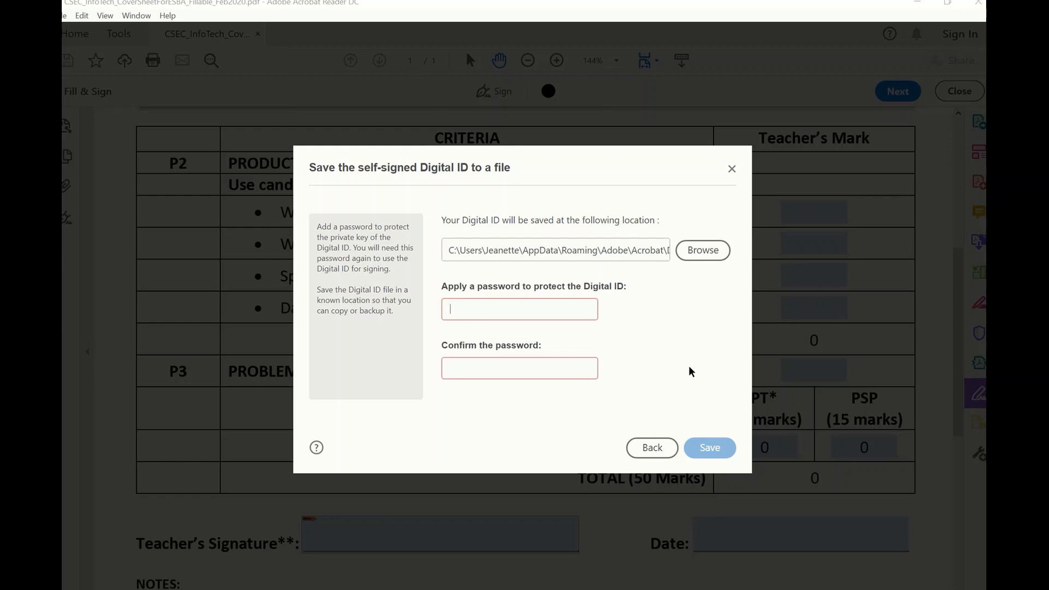
Save the new digital ID with a password, then sign with it using its PIN.
text(•••)
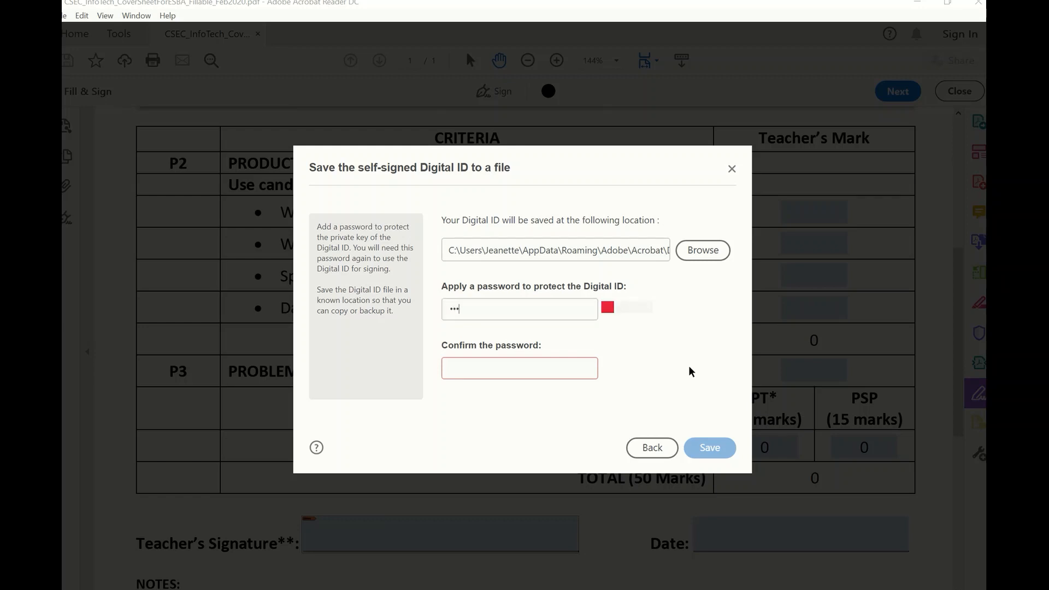
text(•••••••)
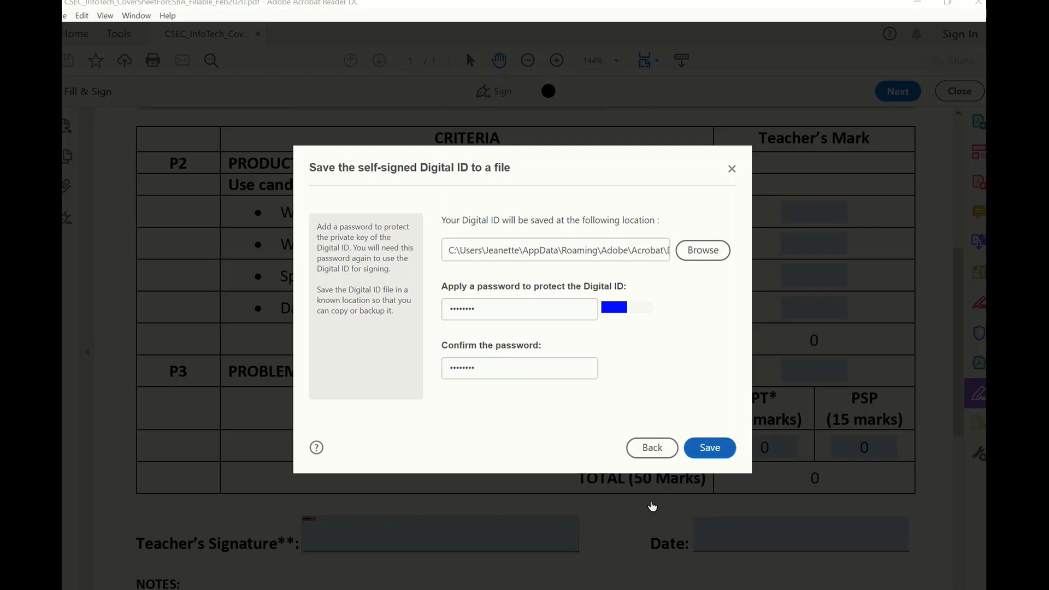
click(690, 451)
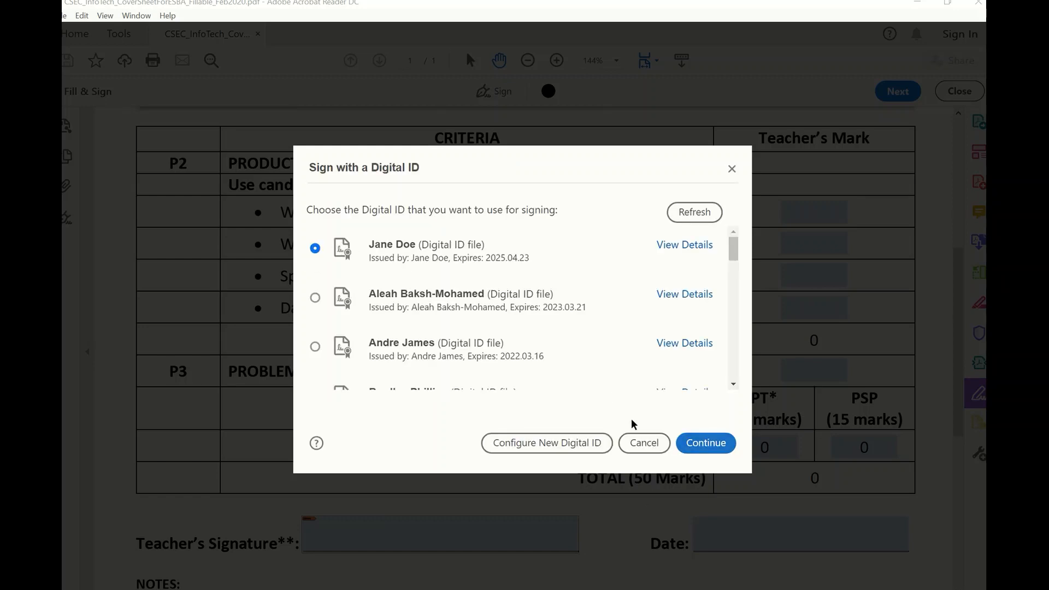
click(701, 444)
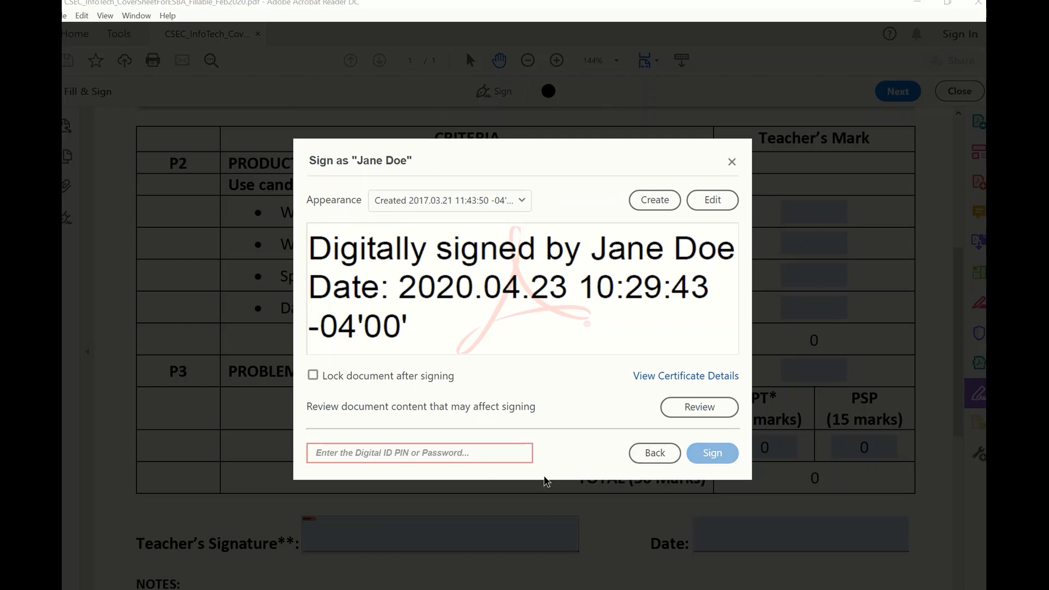
text(••)
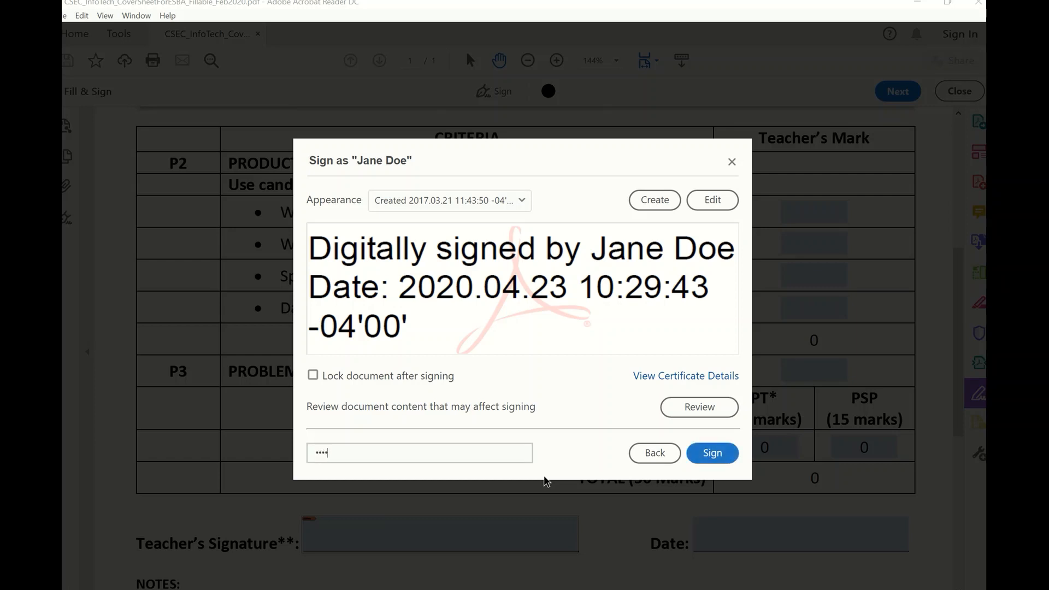
text(••••••)
click(712, 453)
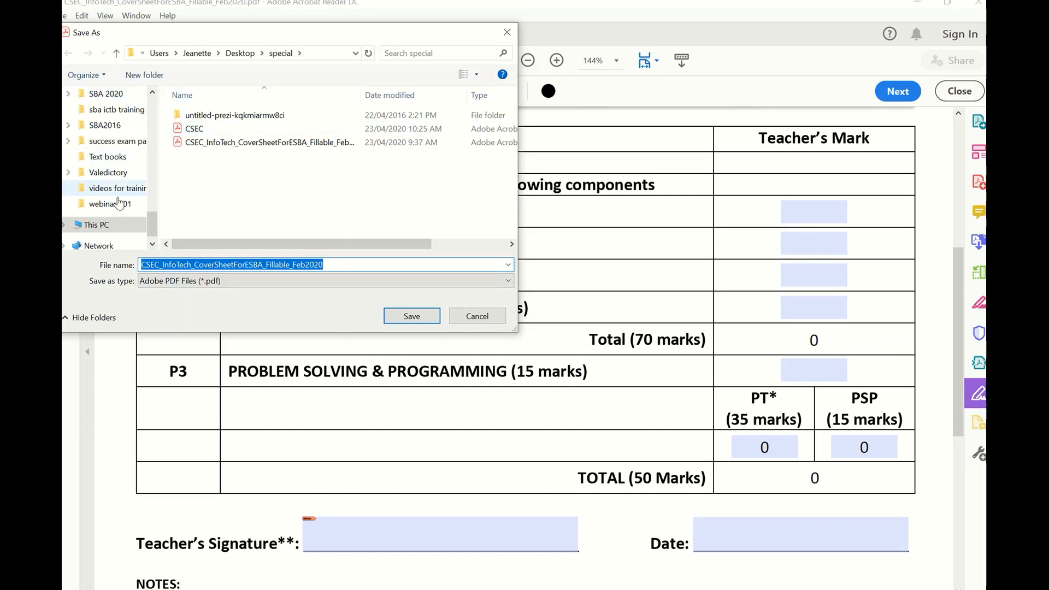
Save the signed cover sheet under its original name in the candidate's Desktop folder.
drag(153, 225, 145, 100)
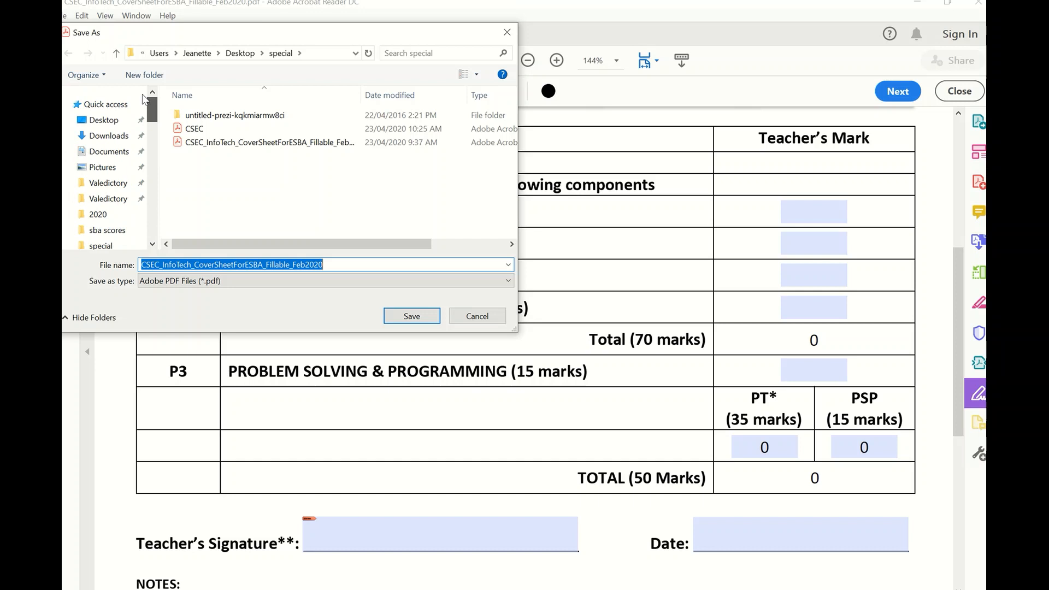
click(104, 120)
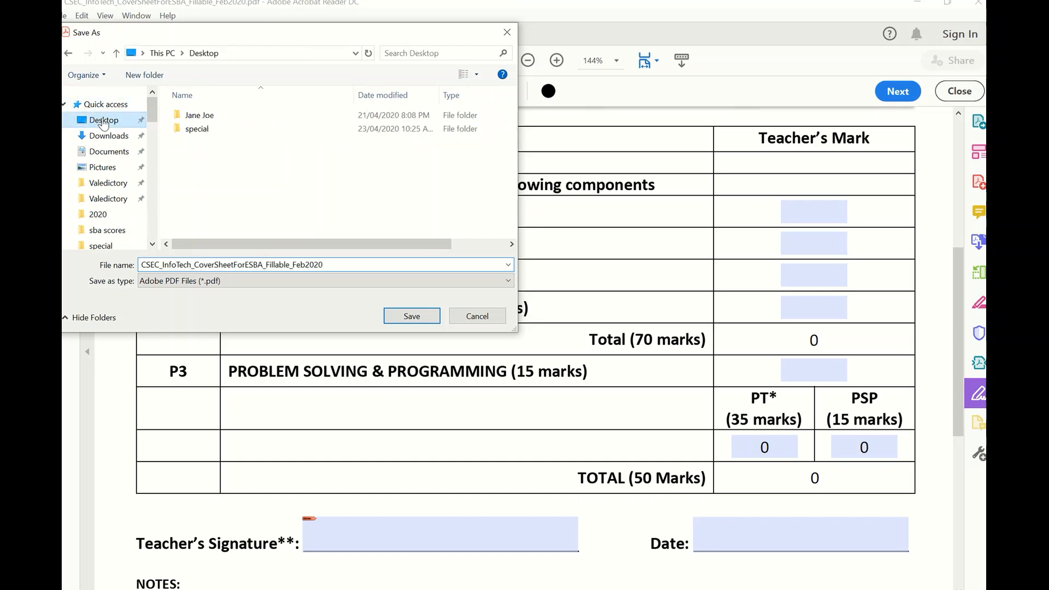
click(200, 115)
click(412, 316)
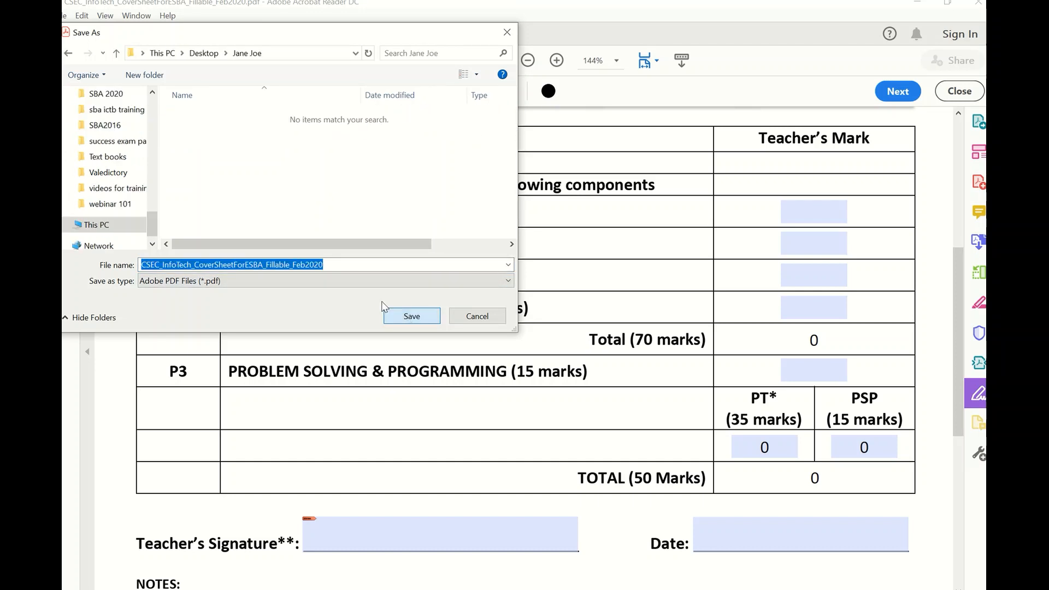
click(434, 320)
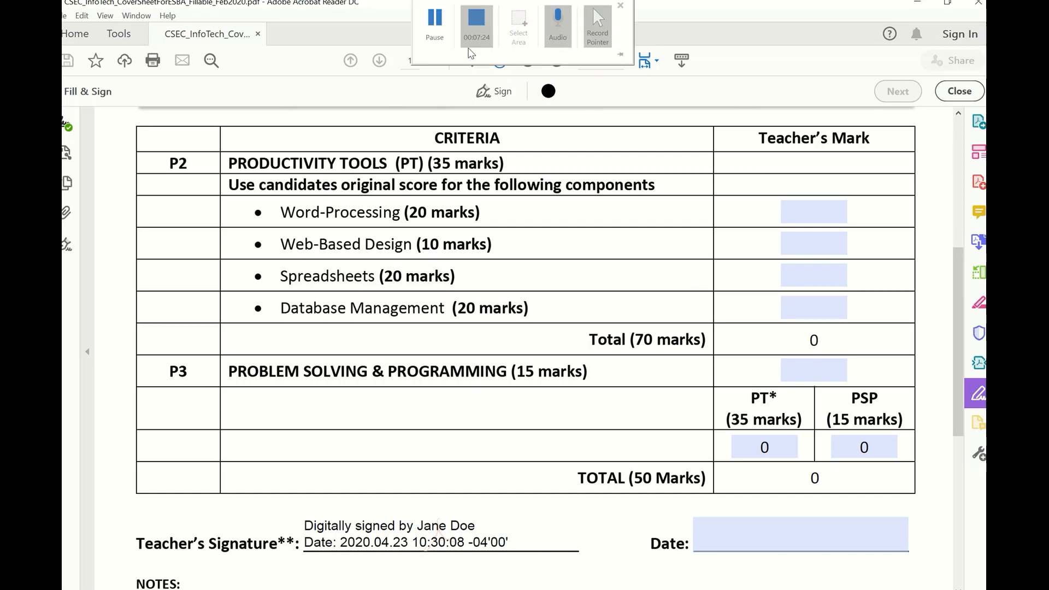
Minimise Acrobat Reader DC to reveal the desktop.
click(437, 24)
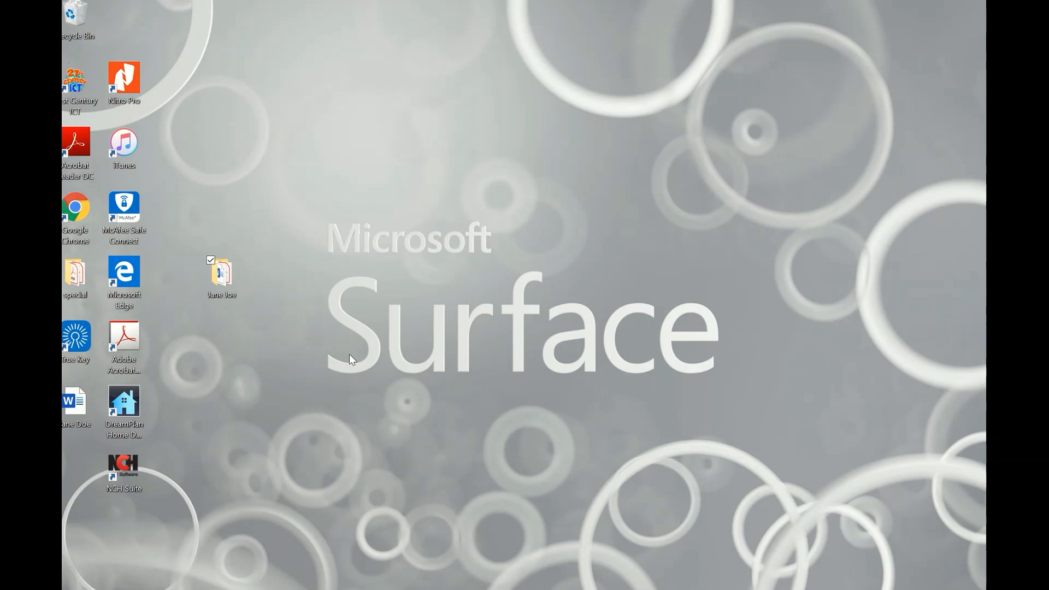
In the candidate's folder, rename the cover sheet PDF to the candidate number followed by CS.
double_click(228, 283)
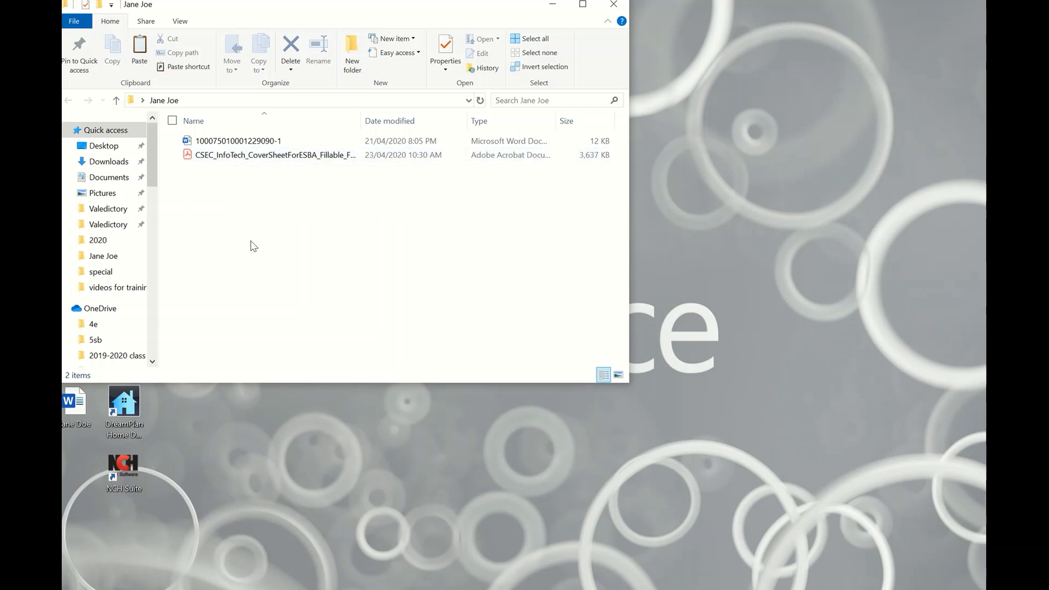
right_click(239, 156)
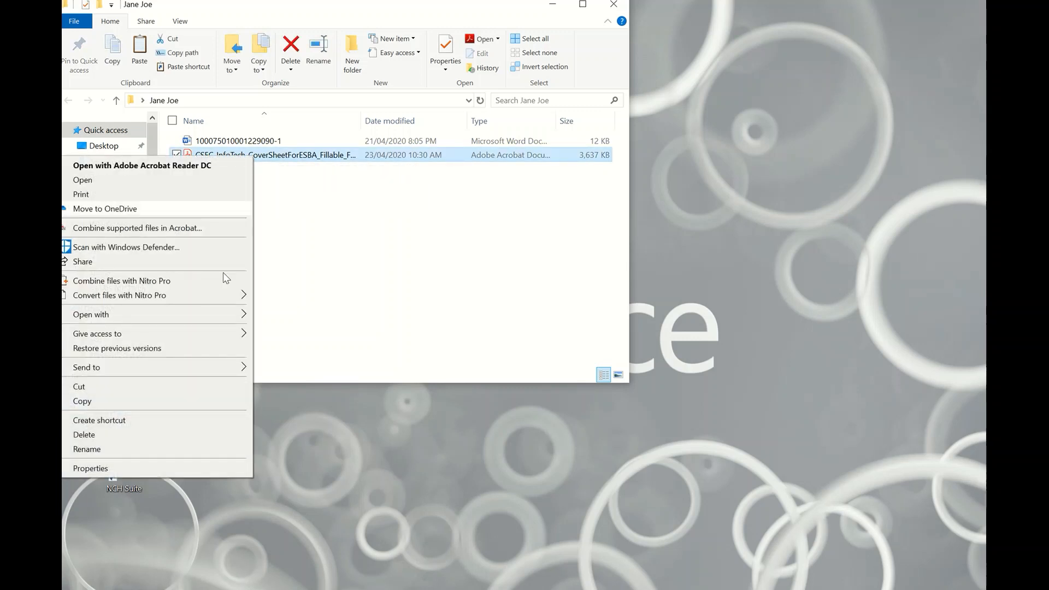
click(121, 449)
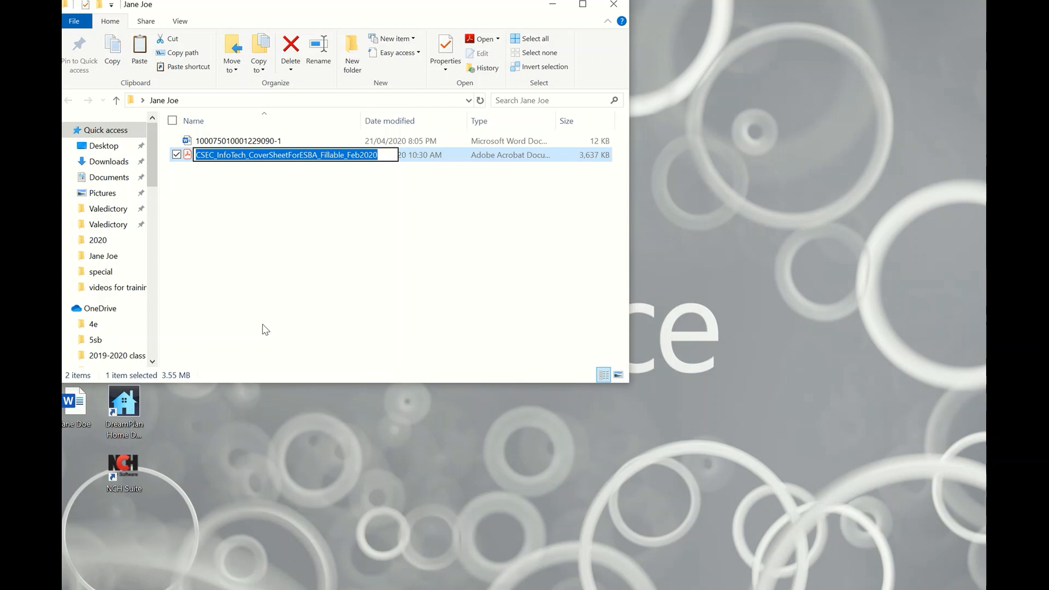
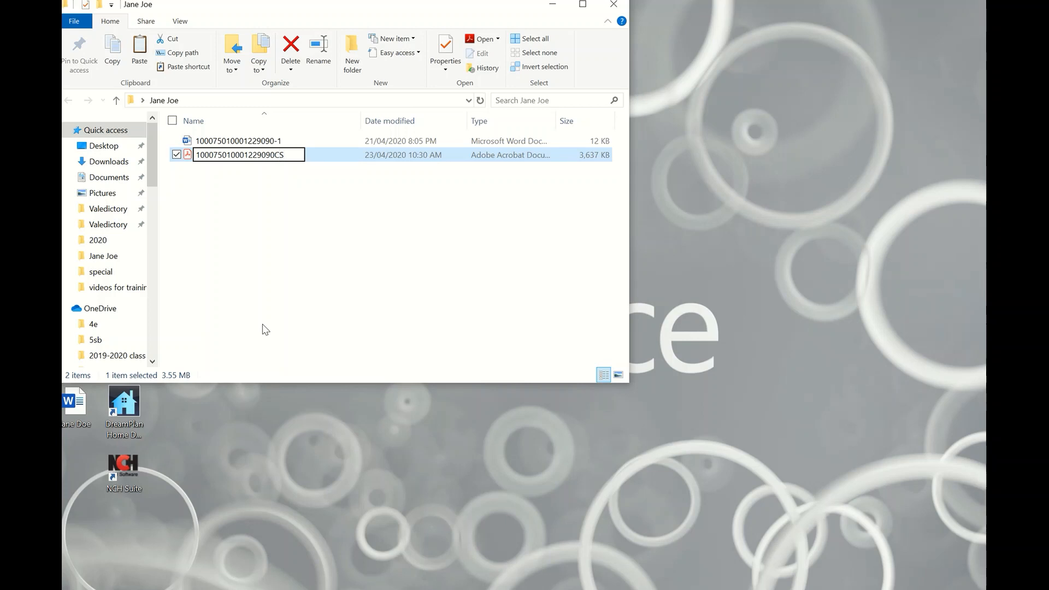
mouse_move(440, 33)
key(Return)
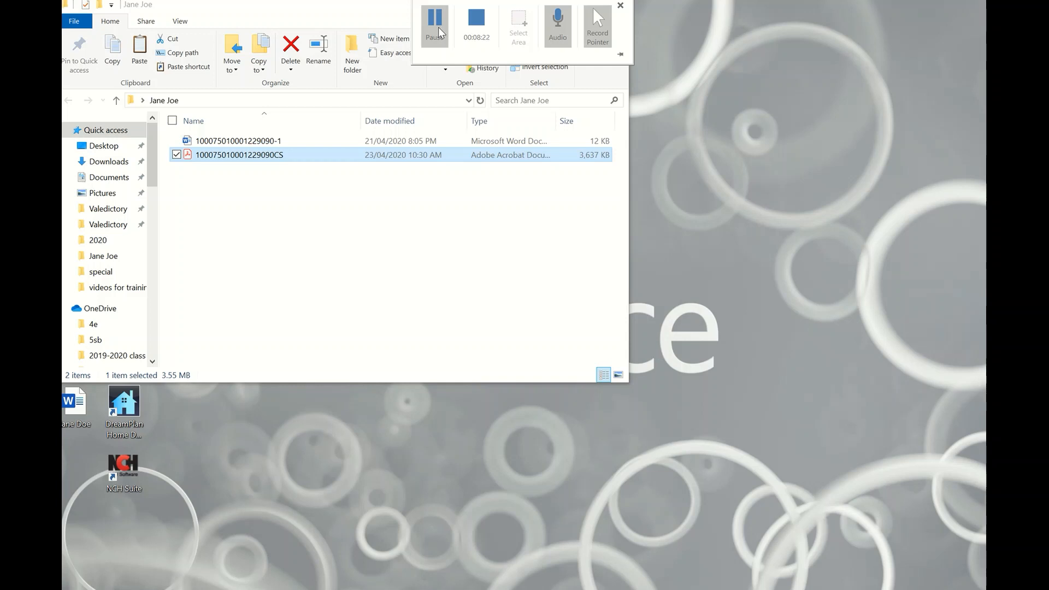
Deselect the renamed file and switch back to the PowerPoint title slide.
click(328, 261)
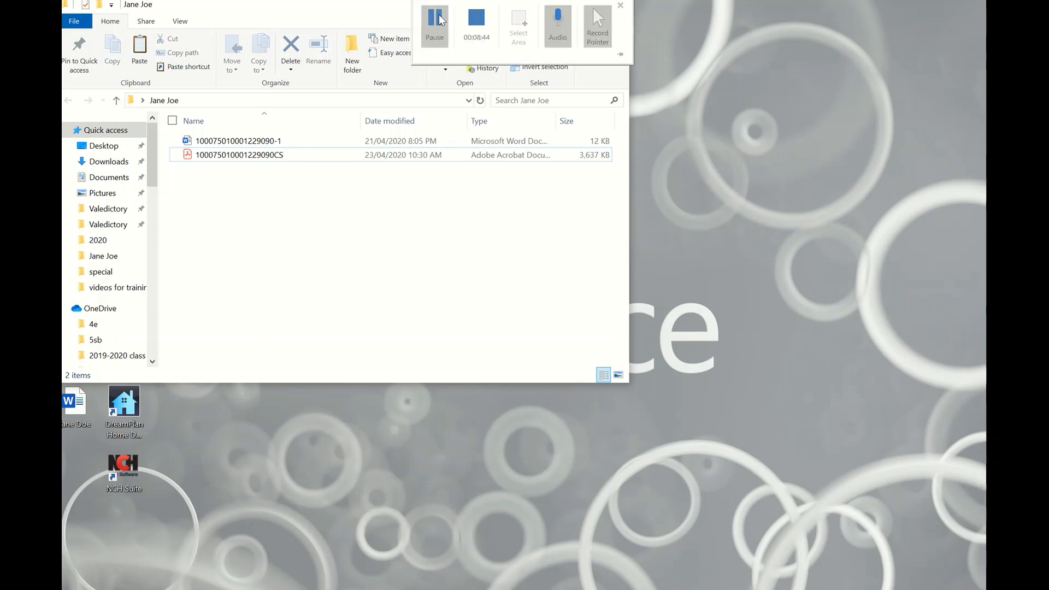
click(440, 19)
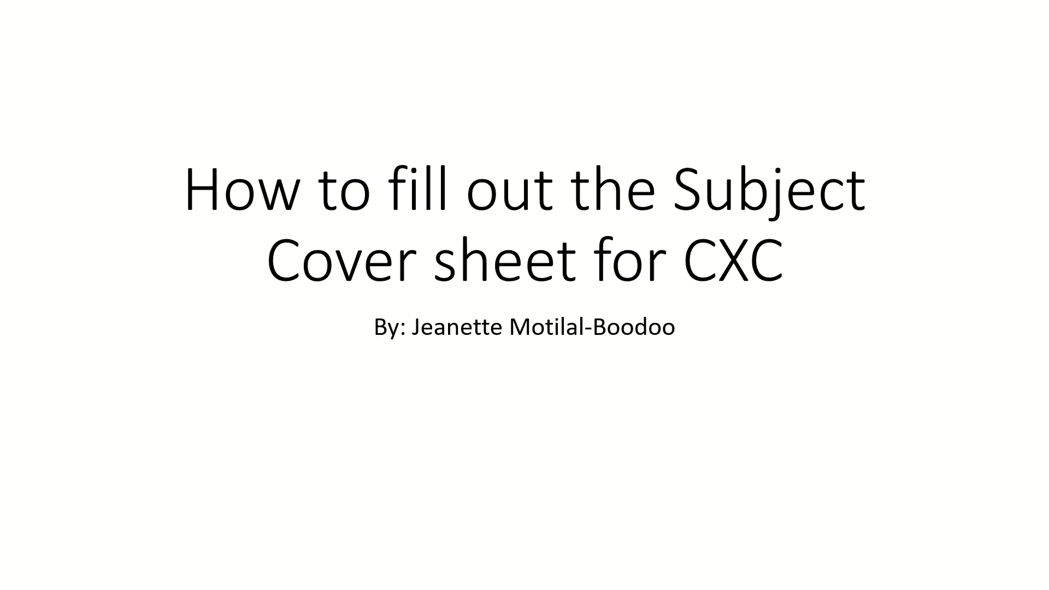